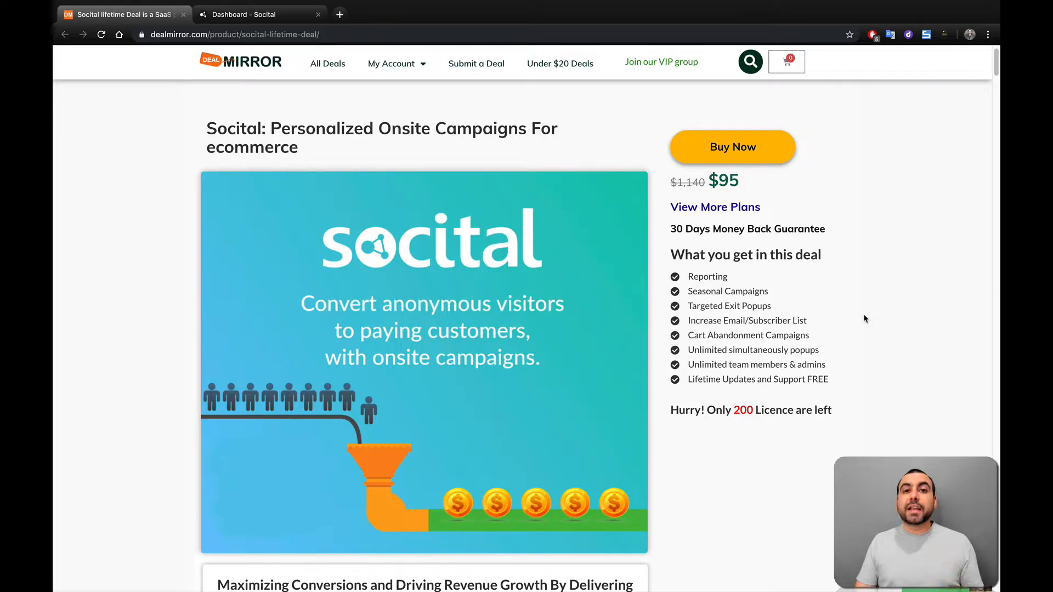
# Examine the Socital lifetime deal page, comparing prices and included features across the Accelerate to Corporate plans
pyautogui.scroll(-20, 864, 318)
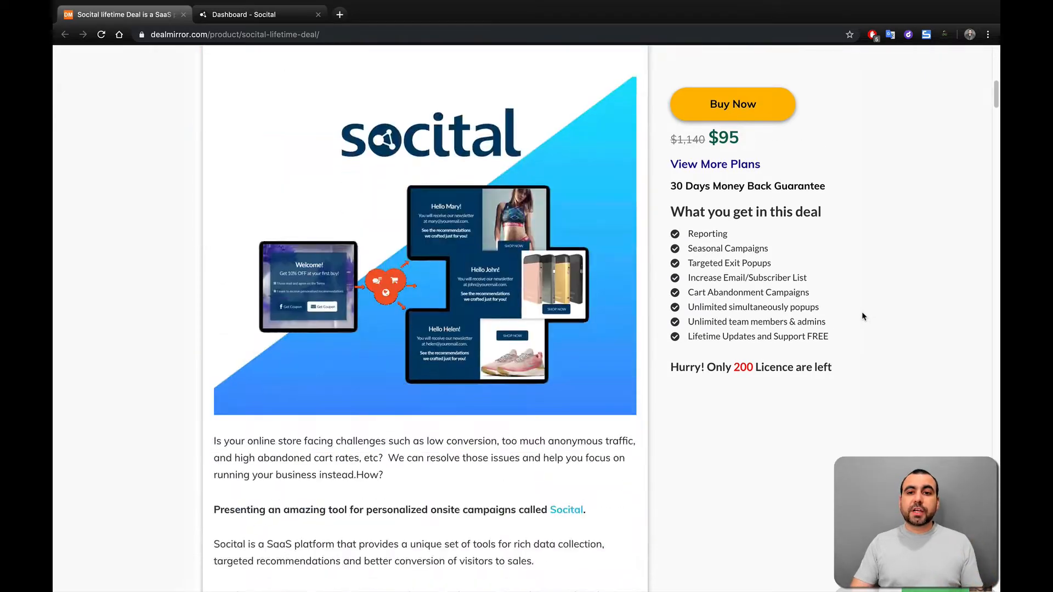
pyautogui.scroll(-20, 862, 313)
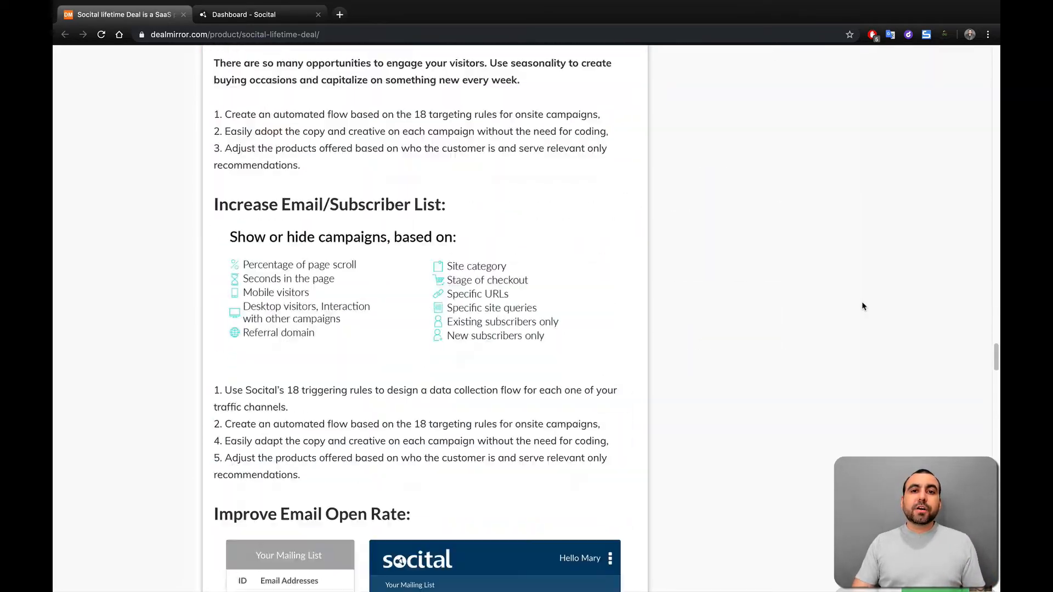
pyautogui.scroll(-20, 863, 306)
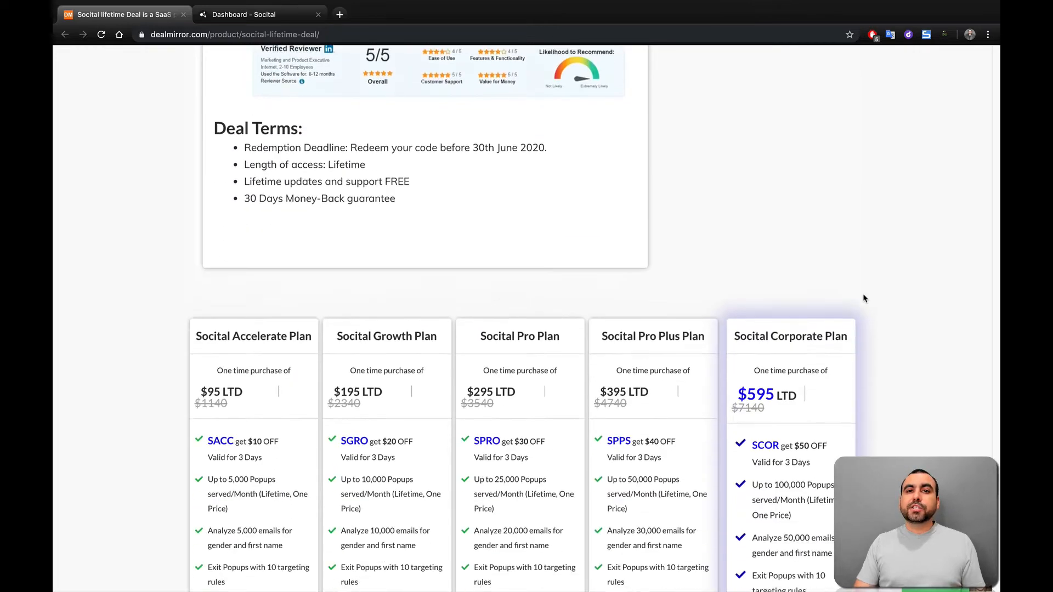
pyautogui.scroll(-1, 864, 298)
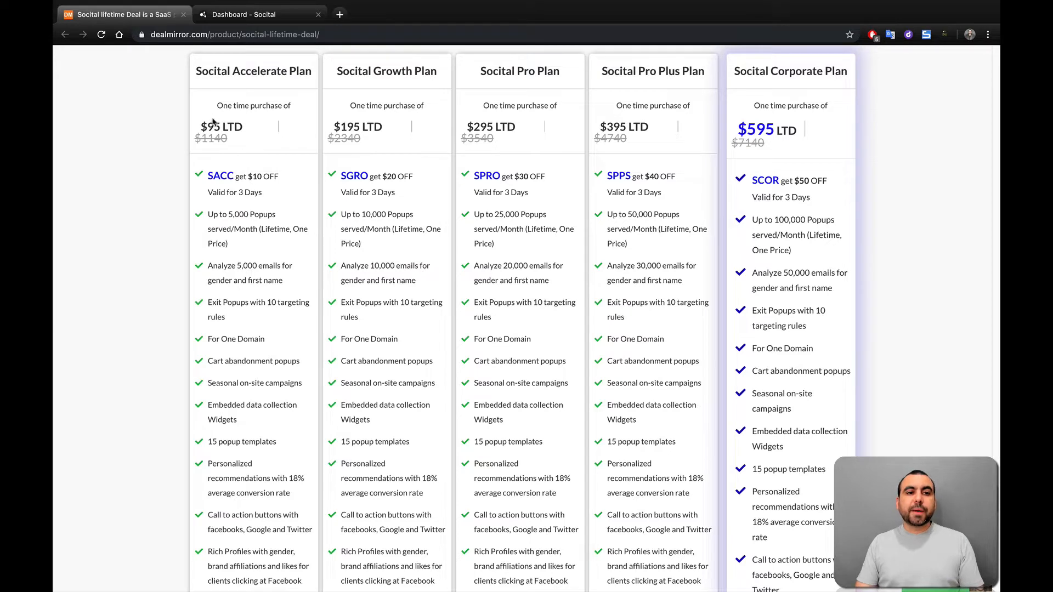
pyautogui.moveTo(200, 127); pyautogui.dragTo(246, 129)
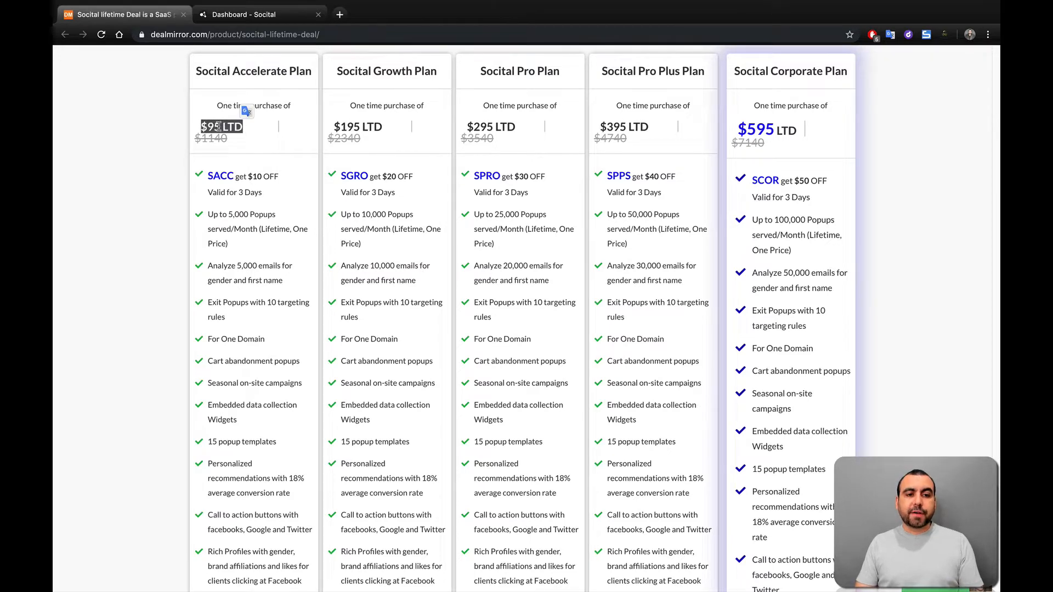
pyautogui.click(248, 240)
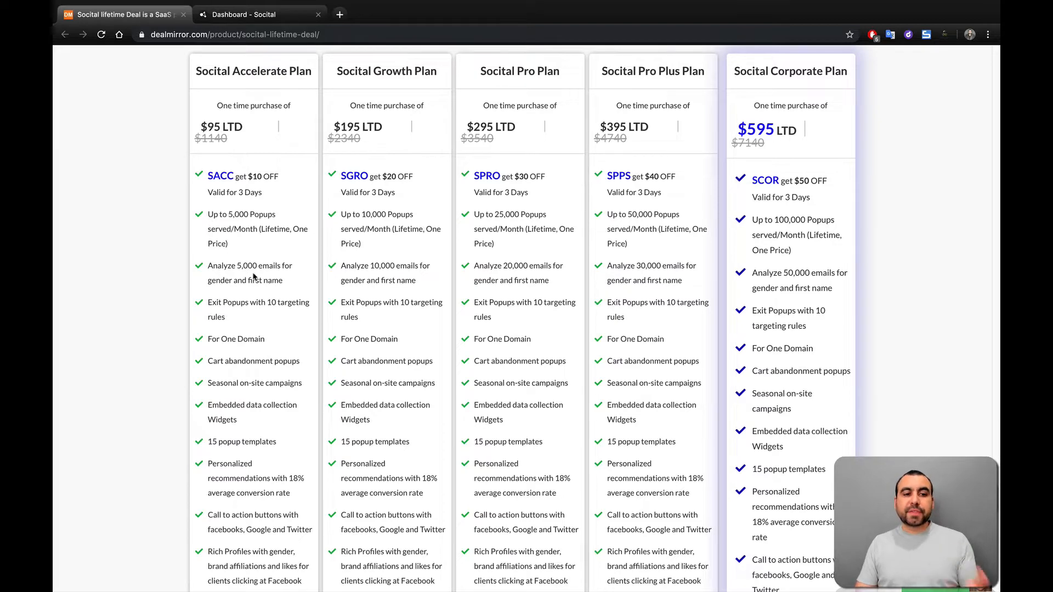
pyautogui.scroll(-1, 259, 318)
pyautogui.scroll(-5, 259, 318)
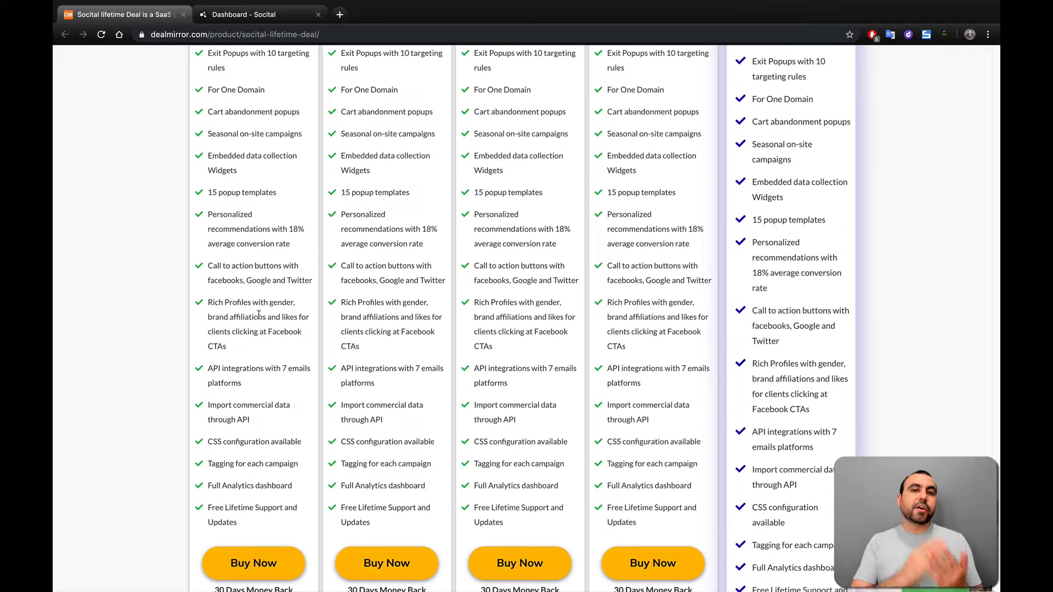
pyautogui.scroll(5, 259, 316)
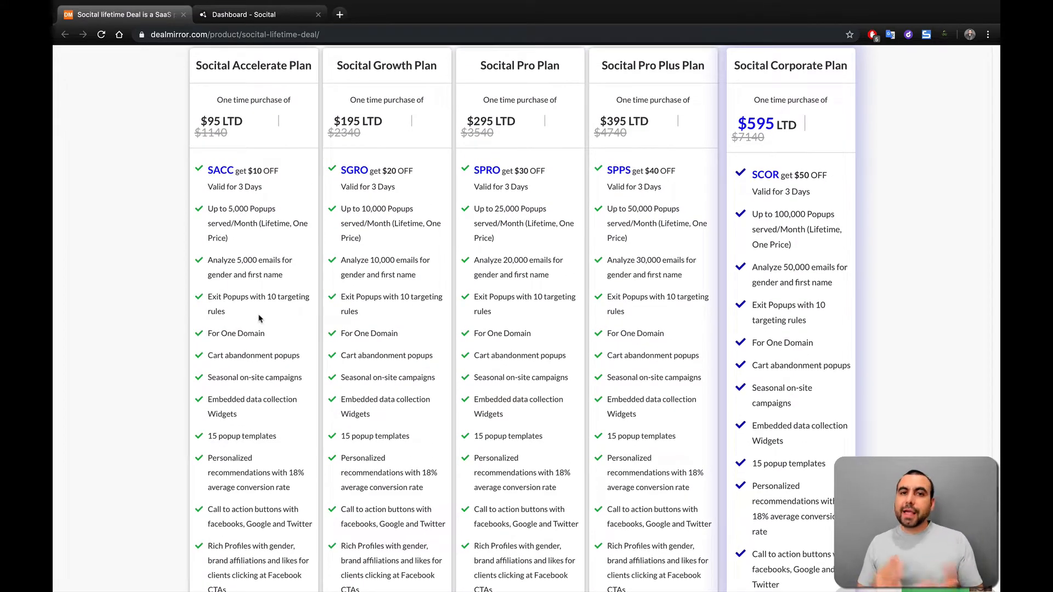
pyautogui.scroll(15, 259, 318)
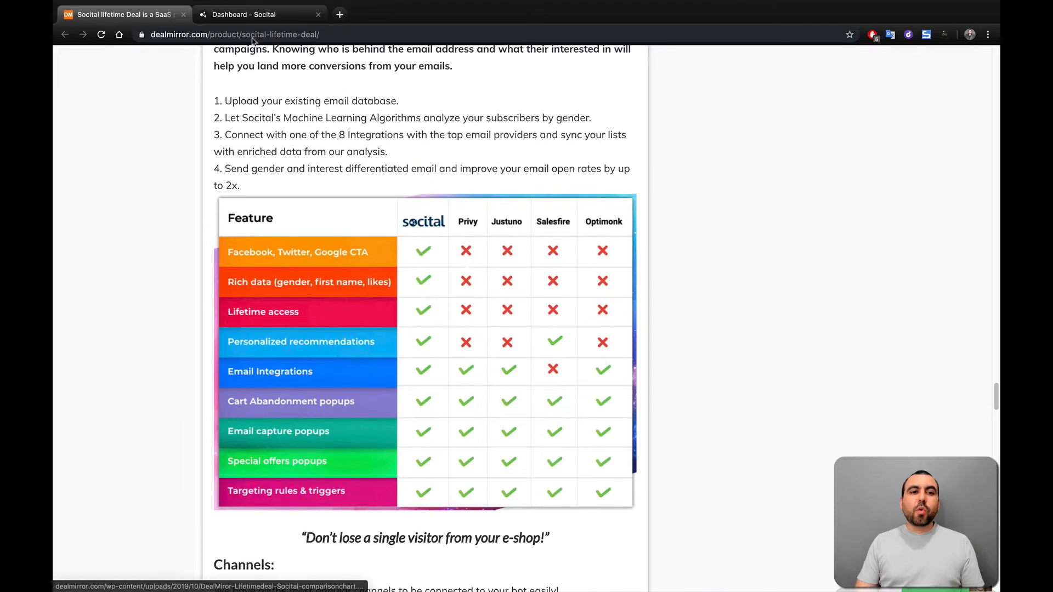
# Switch to the Socital dashboard and start a new campaign with the goal Boost Seasonal Sales
pyautogui.click(255, 21)
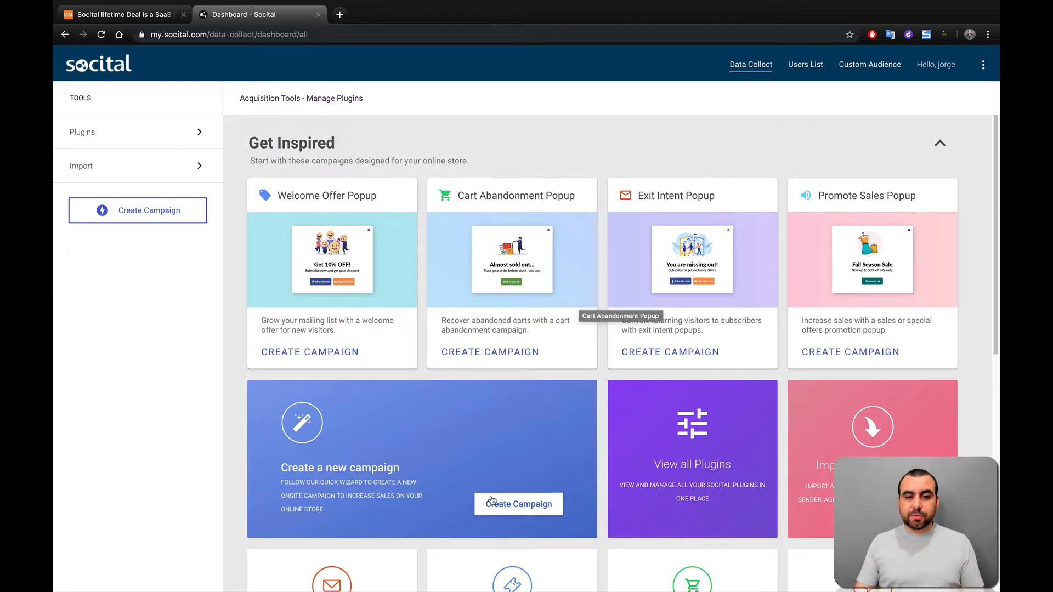
pyautogui.click(527, 505)
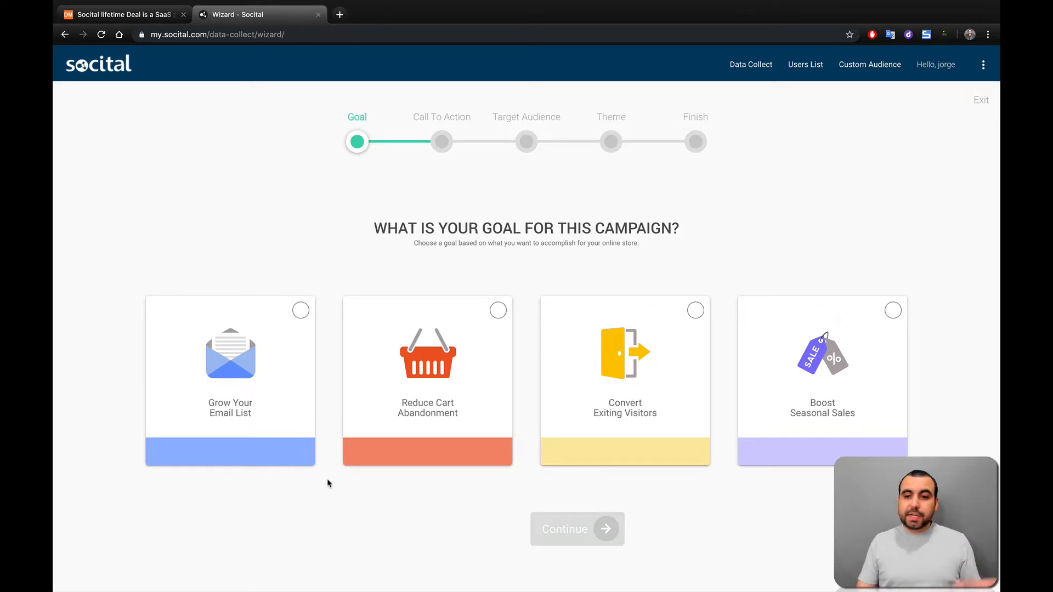
pyautogui.click(892, 308)
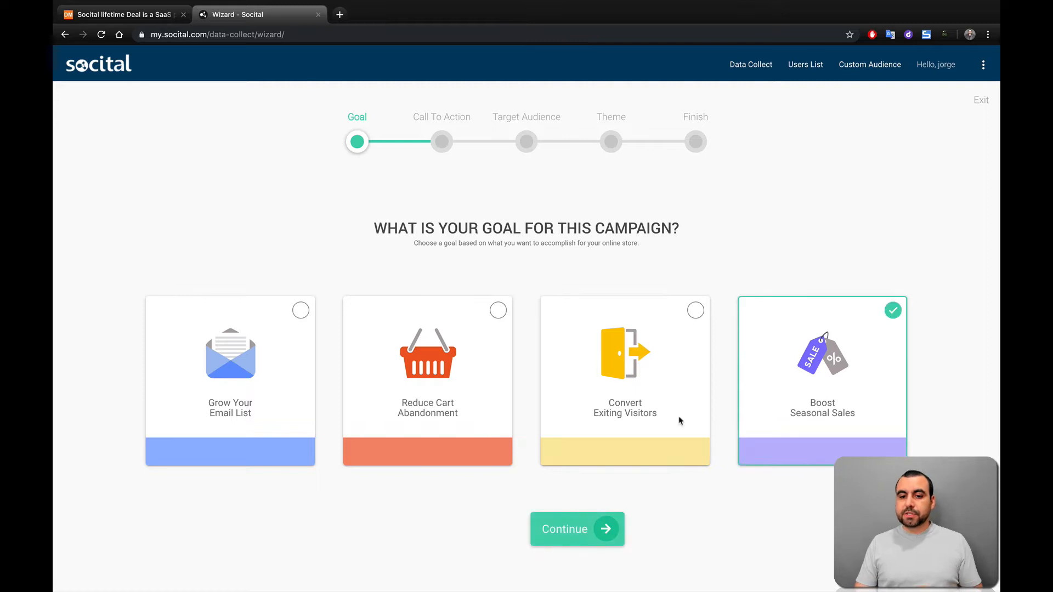
pyautogui.click(558, 529)
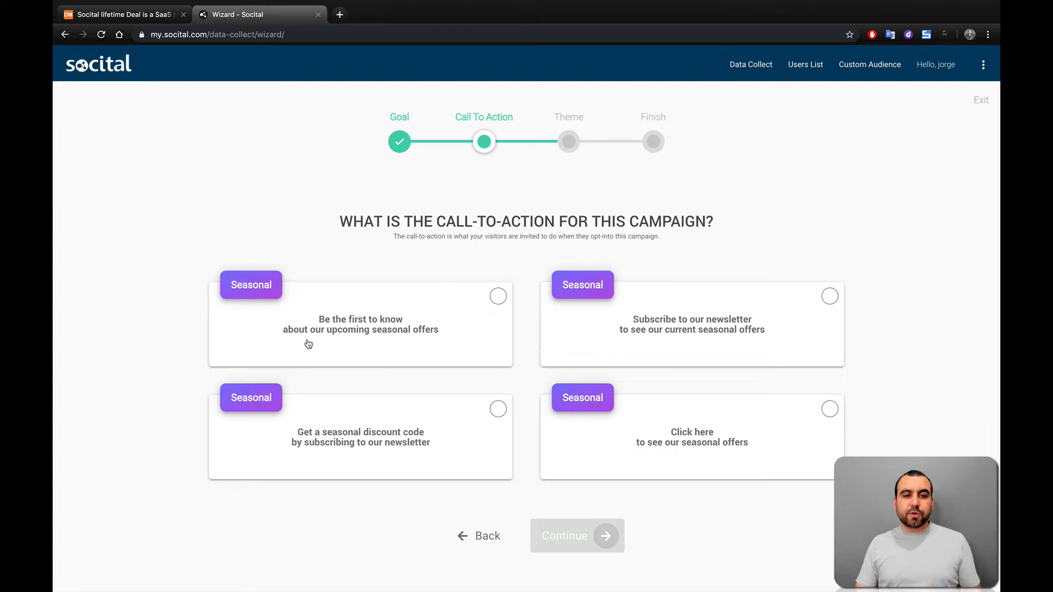
# Choose the call-to-action "Be the first to know about our upcoming seasonal offers" and the laptop-image "Newsletter Sign Up" template
pyautogui.click(495, 296)
pyautogui.click(570, 533)
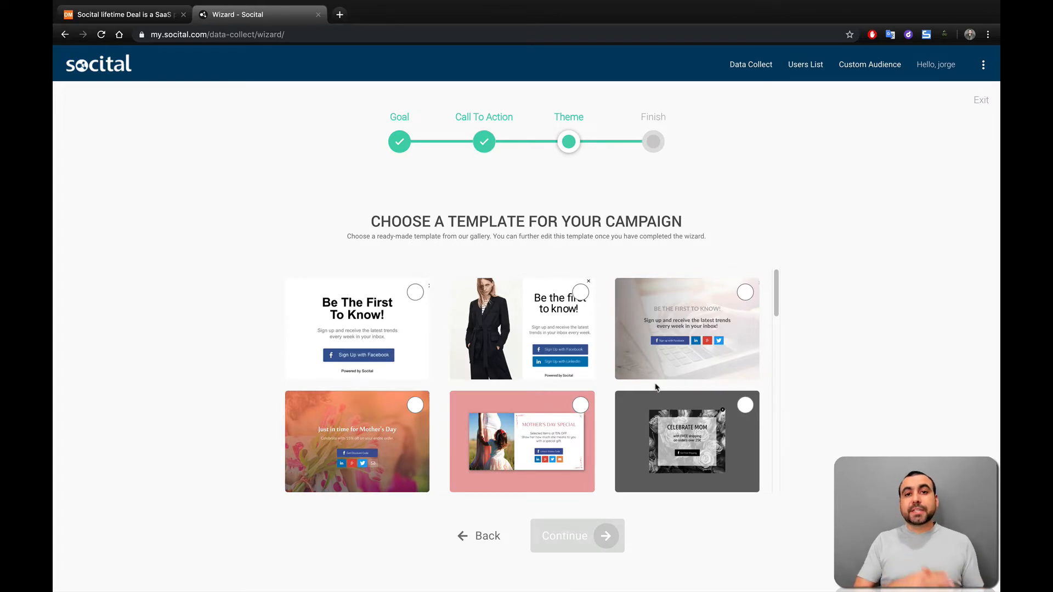
pyautogui.scroll(-10, 655, 388)
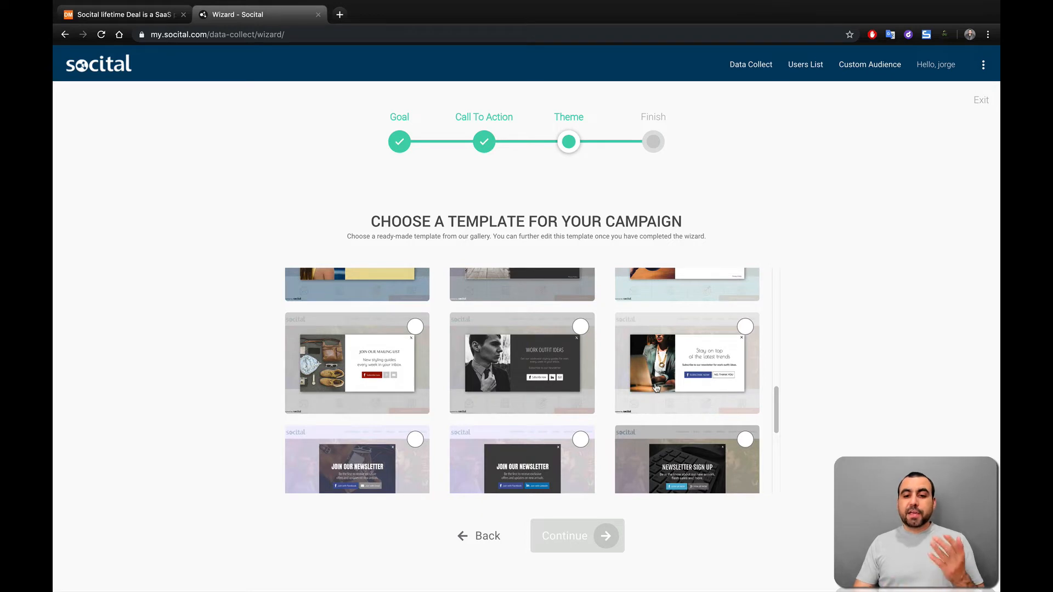
pyautogui.scroll(-8, 656, 387)
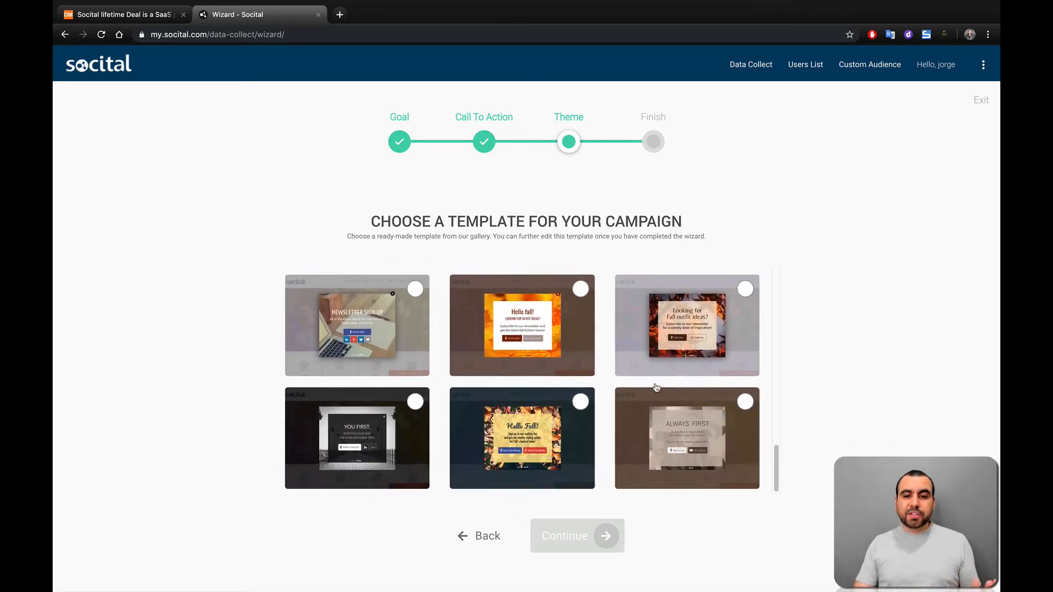
pyautogui.click(417, 292)
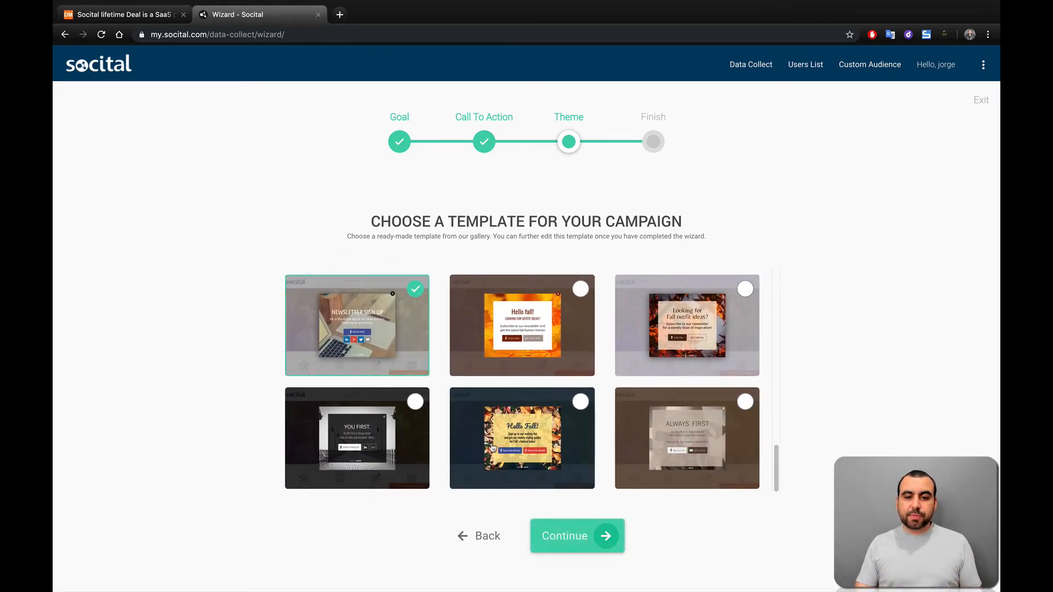
pyautogui.click(573, 537)
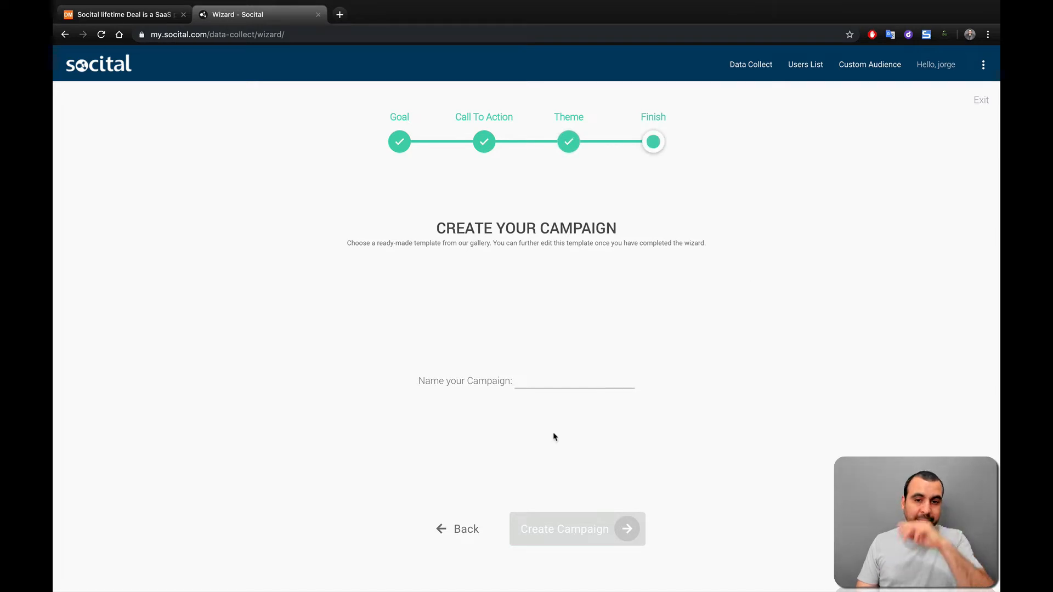
# Create the campaign under the name test3 and open it for editing
pyautogui.click(545, 382)
pyautogui.write('test3')
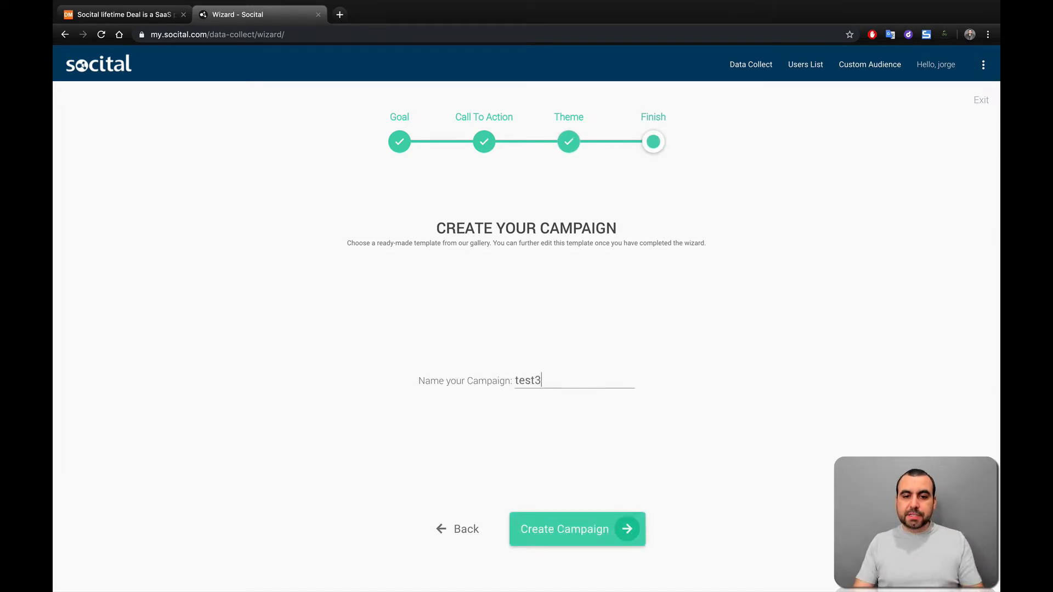
pyautogui.click(589, 529)
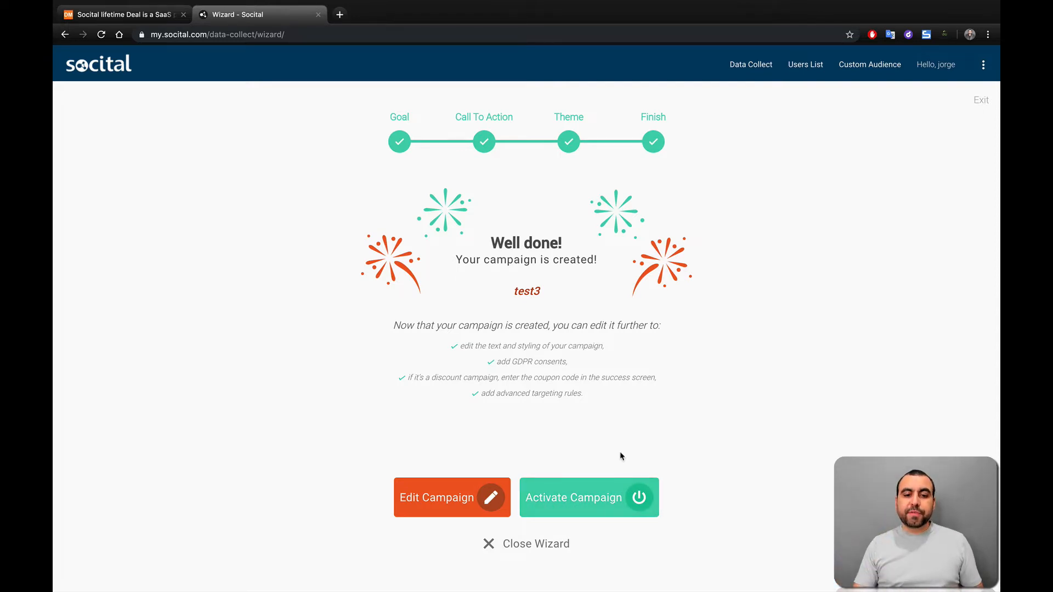
pyautogui.click(489, 498)
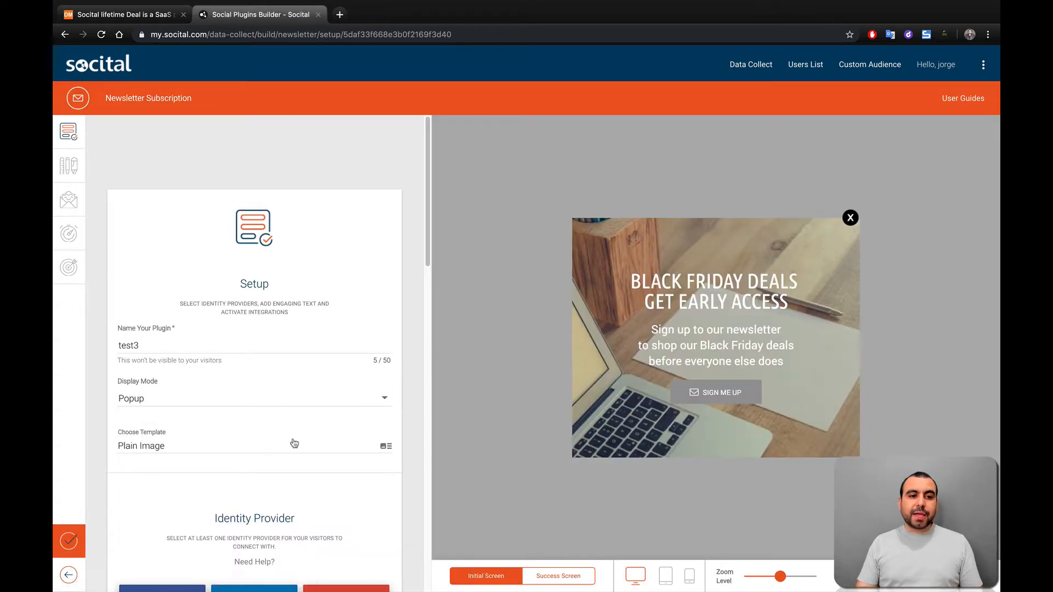
# Try the Slide up display mode for the test3 plugin and set it back to Popup
pyautogui.scroll(-3, 292, 442)
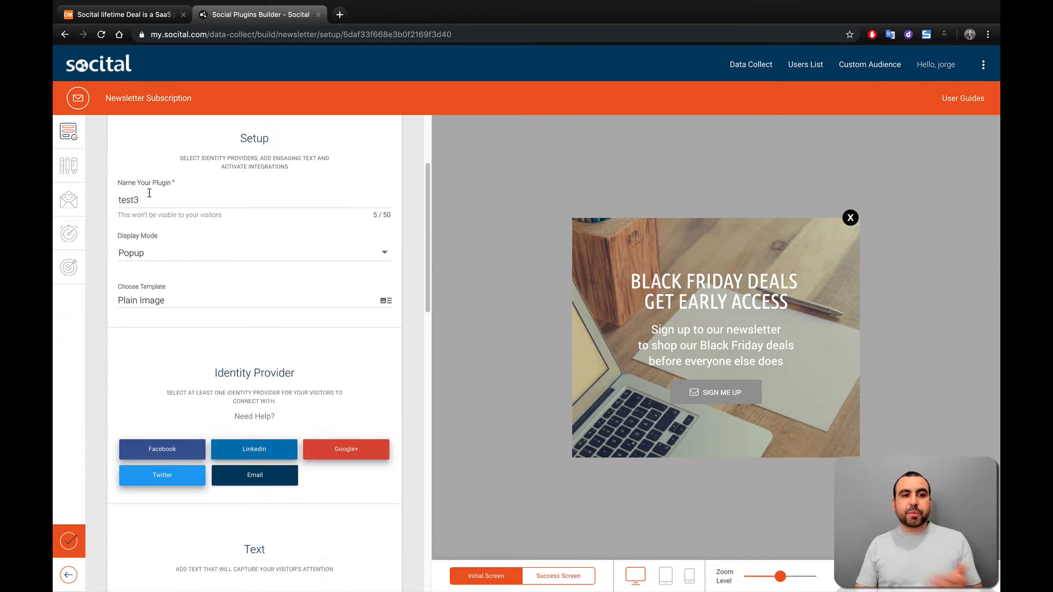
pyautogui.click(175, 255)
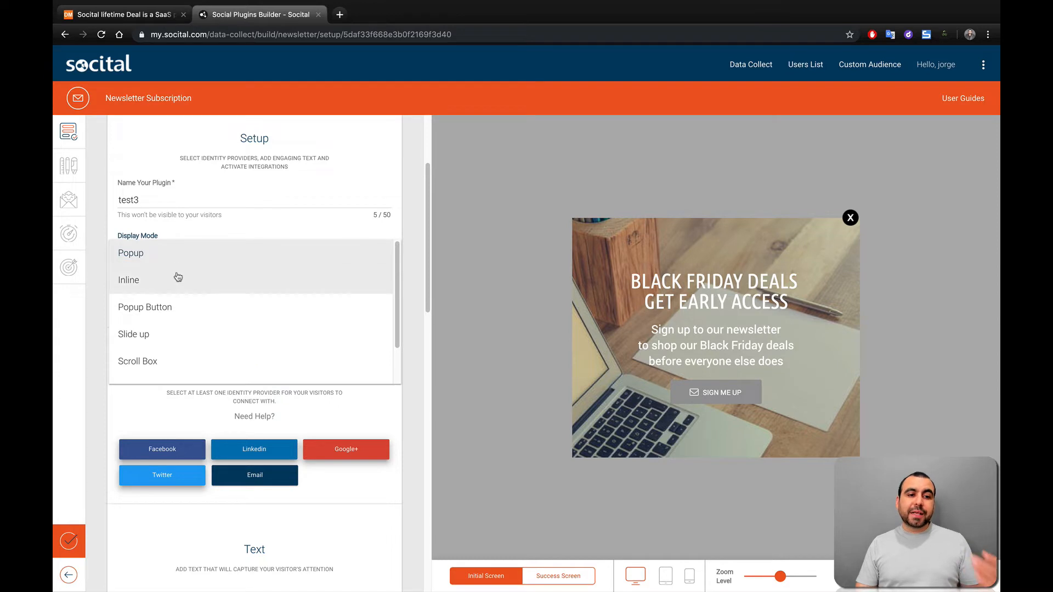
pyautogui.click(179, 334)
pyautogui.click(257, 251)
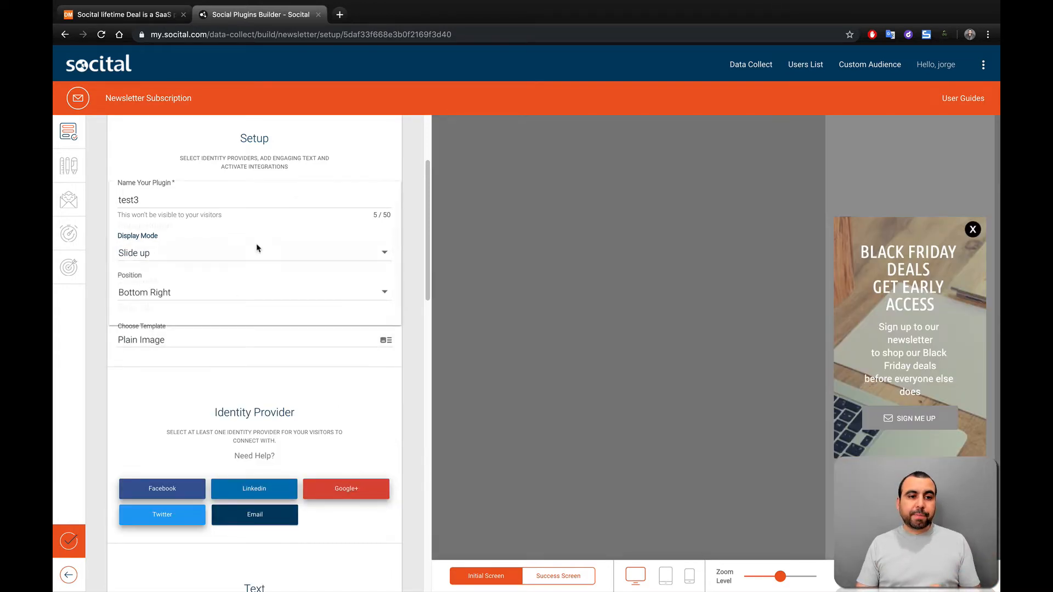
pyautogui.click(195, 196)
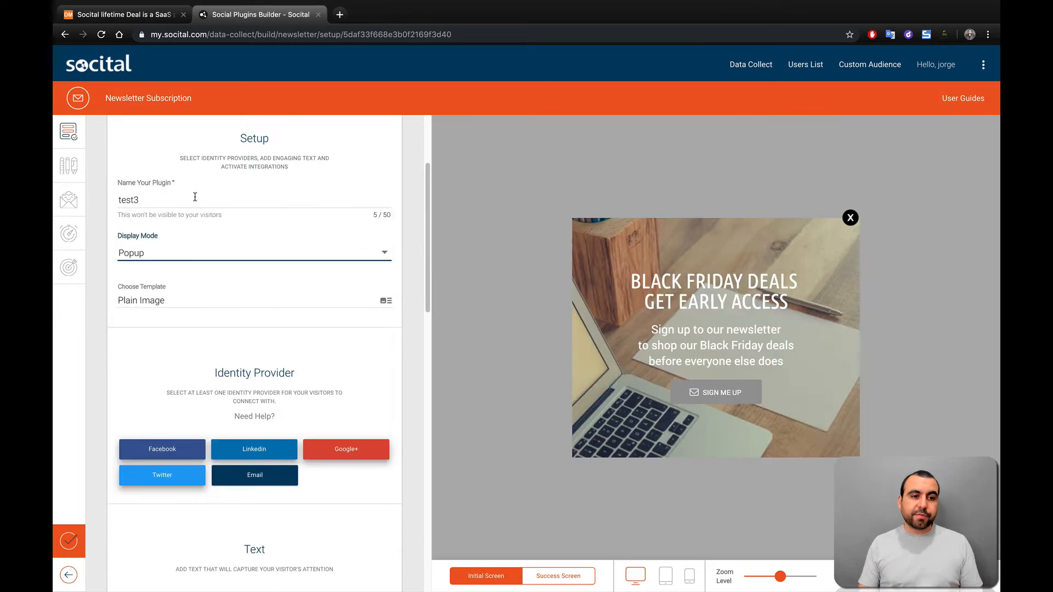
# Look at the templates offered in the Template Gallery and close it without choosing one
pyautogui.scroll(-1, 235, 309)
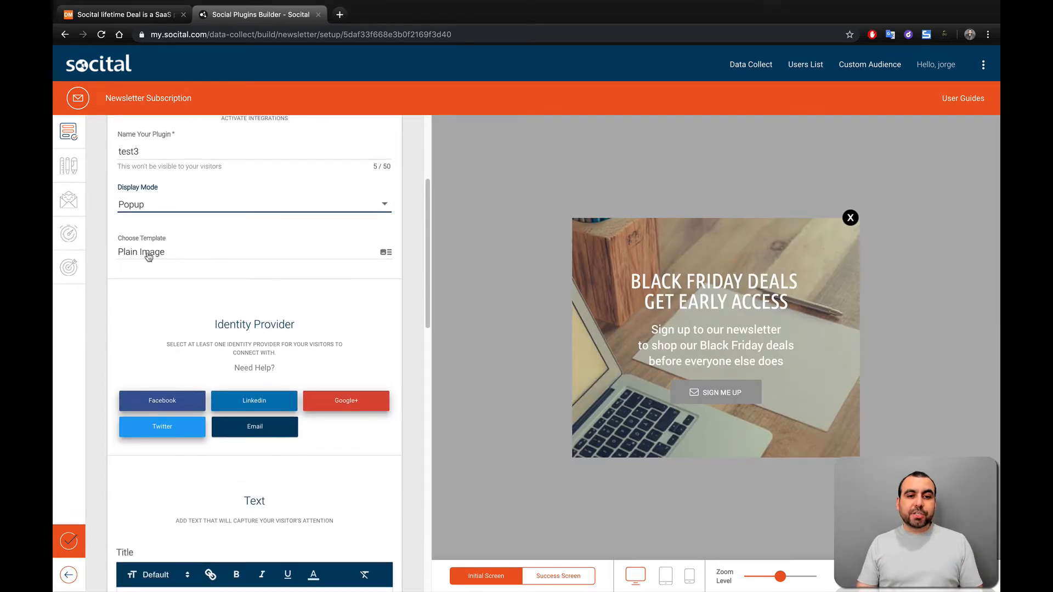
pyautogui.click(174, 258)
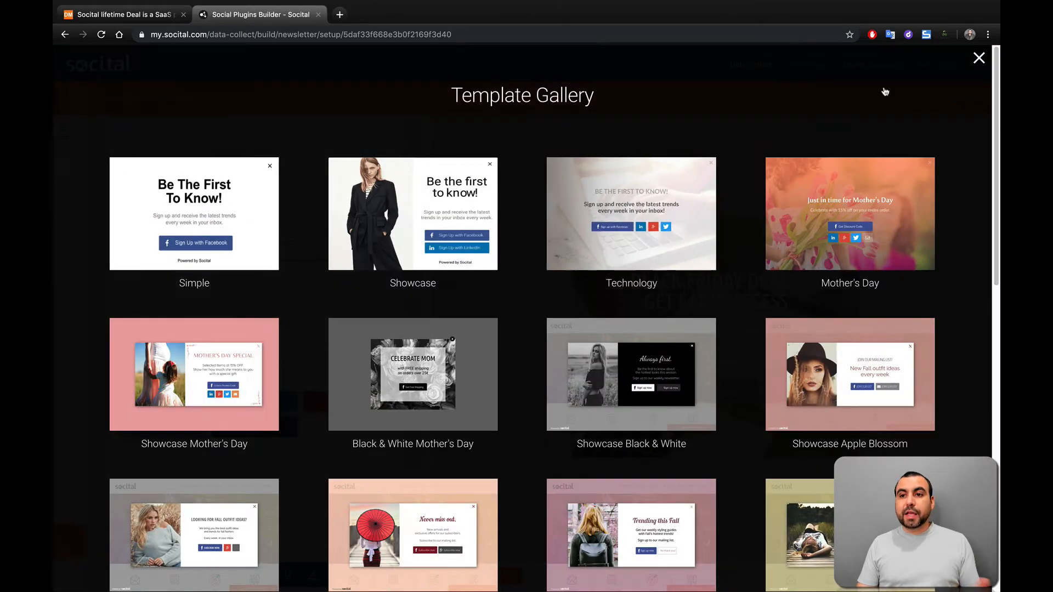
pyautogui.click(979, 58)
# Replace "BLACK FRIDAY" with "MONDAY" in the popup's title text so it reads "MONDAY DEALS"
pyautogui.scroll(-2, 284, 261)
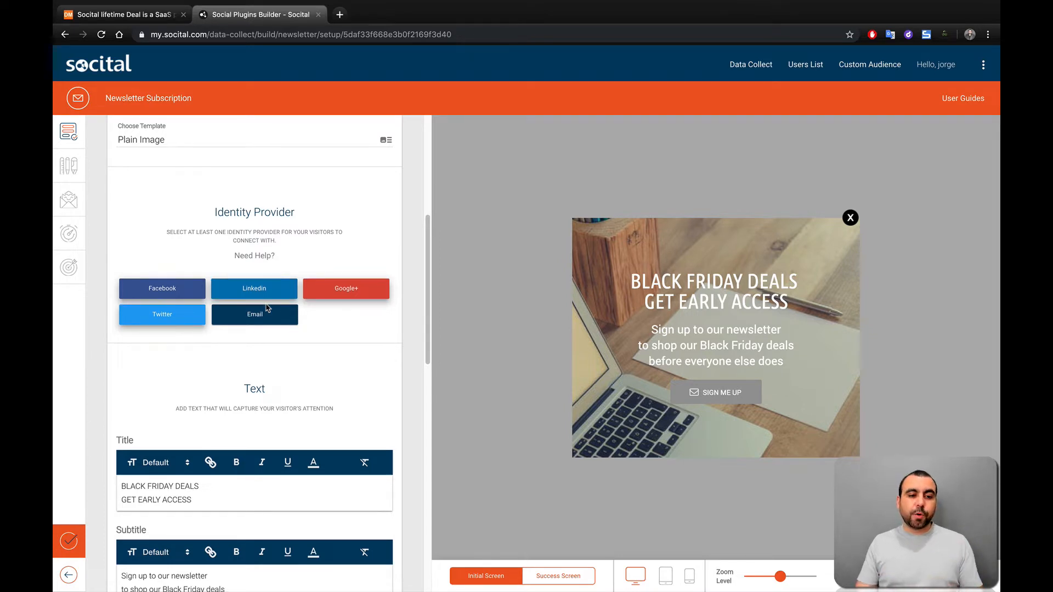
pyautogui.scroll(-3, 267, 308)
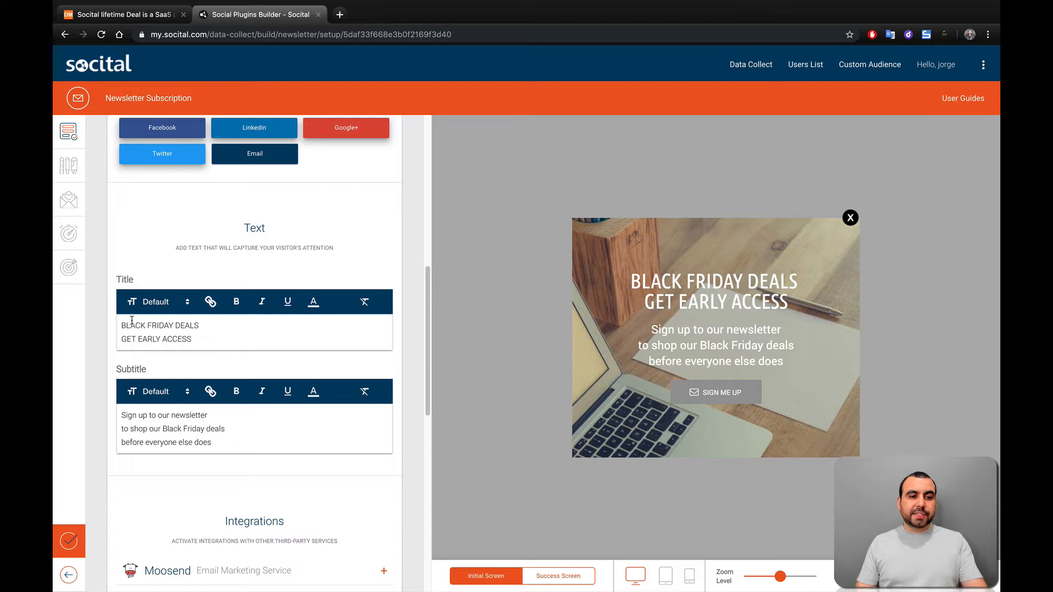
pyautogui.moveTo(173, 325); pyautogui.dragTo(114, 326)
pyautogui.write('MONDAY')
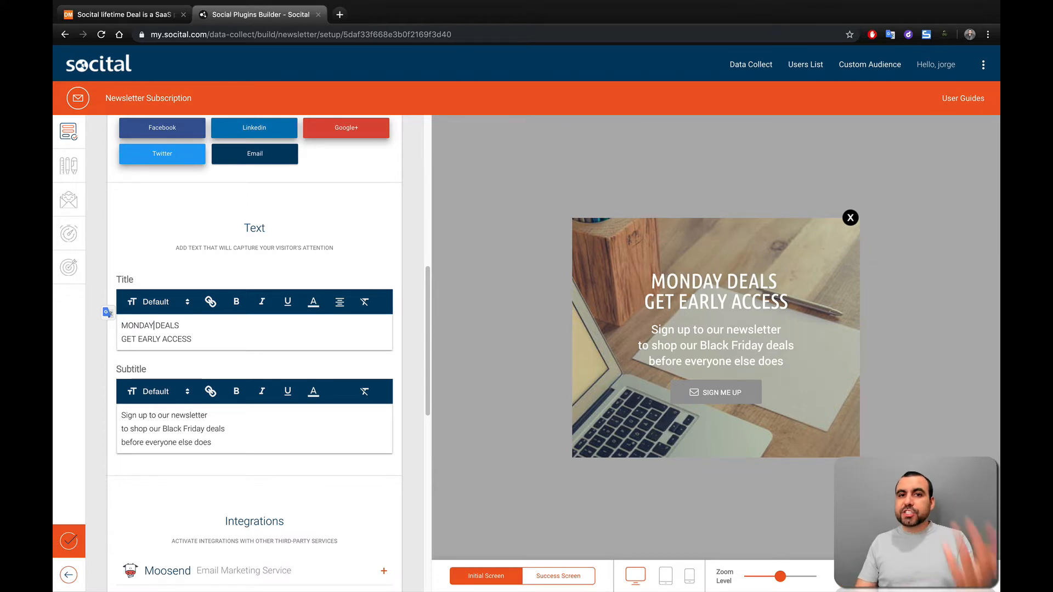
# Review the popup's subtitle text and the third-party integrations offered in its setup
pyautogui.scroll(-3, 132, 340)
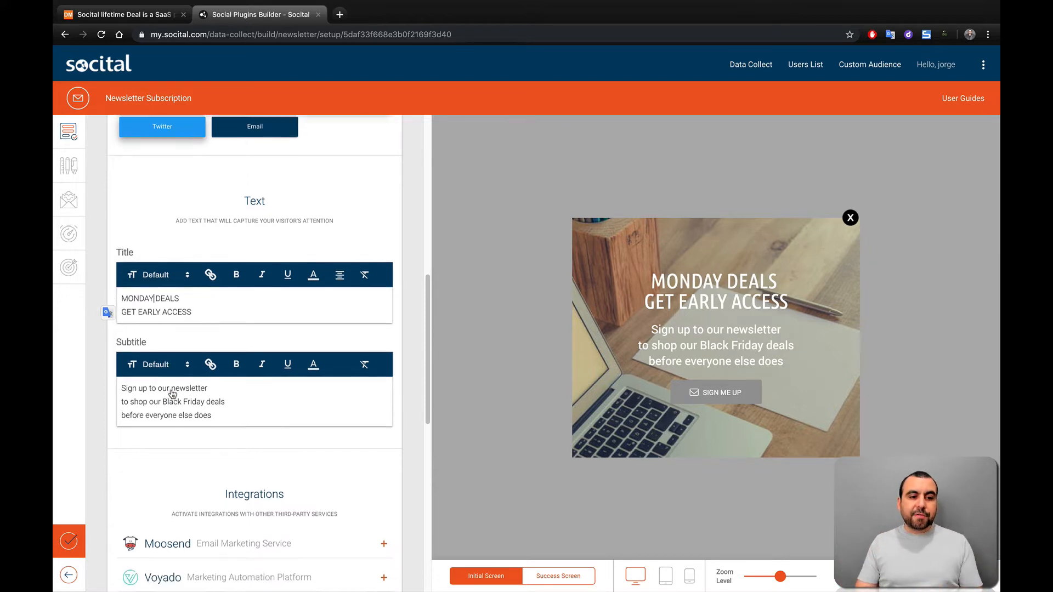
pyautogui.moveTo(144, 326); pyautogui.dragTo(212, 340)
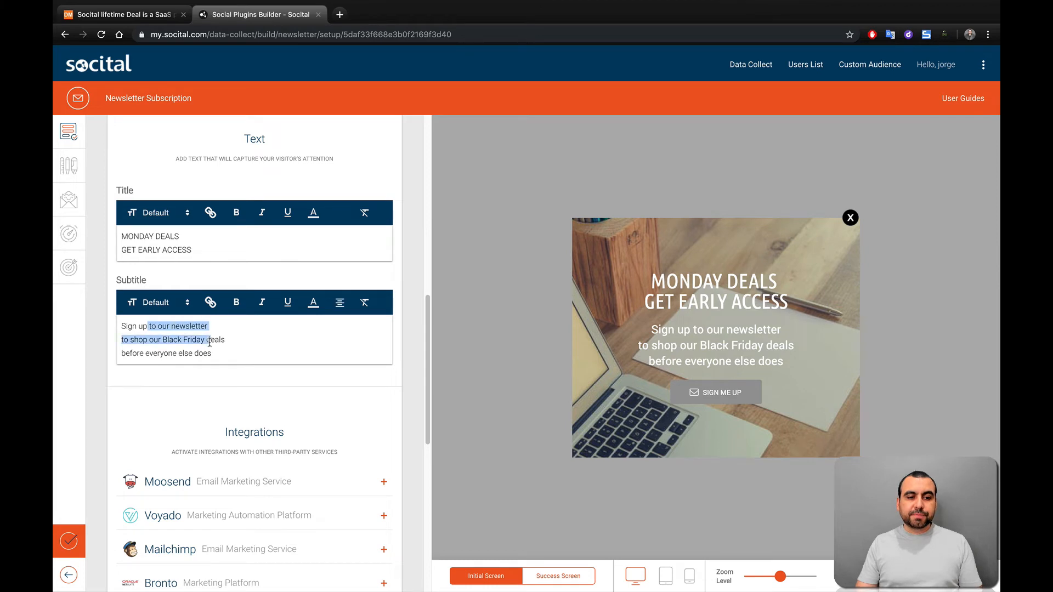
pyautogui.click(241, 341)
pyautogui.scroll(-4, 248, 346)
pyautogui.scroll(-4, 249, 347)
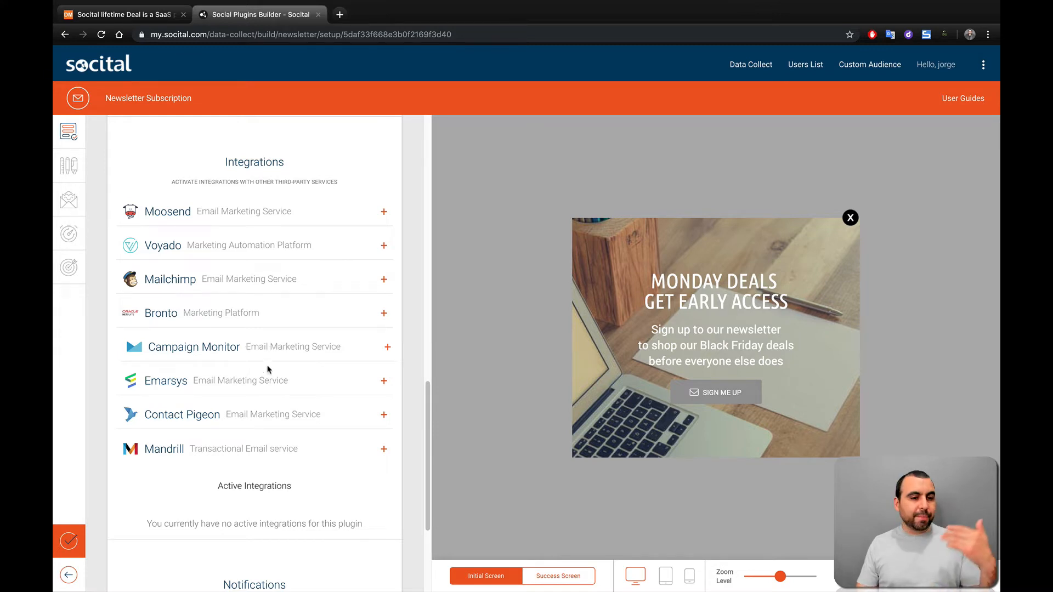
pyautogui.scroll(15, 267, 389)
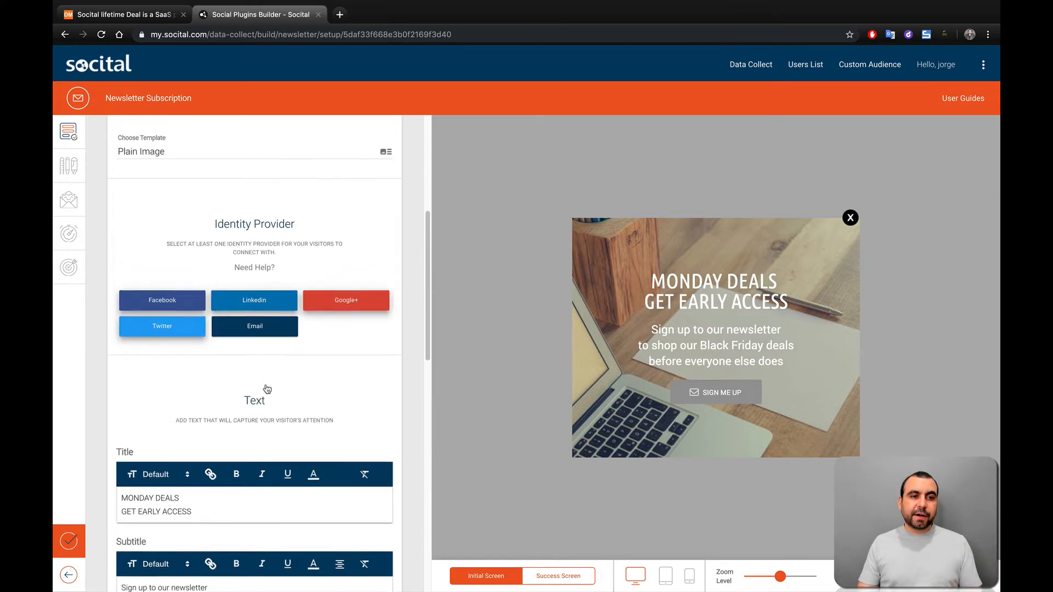
# Review the popup's Design & Content settings, including size, background image, branding and the GDPR consent options
pyautogui.click(69, 166)
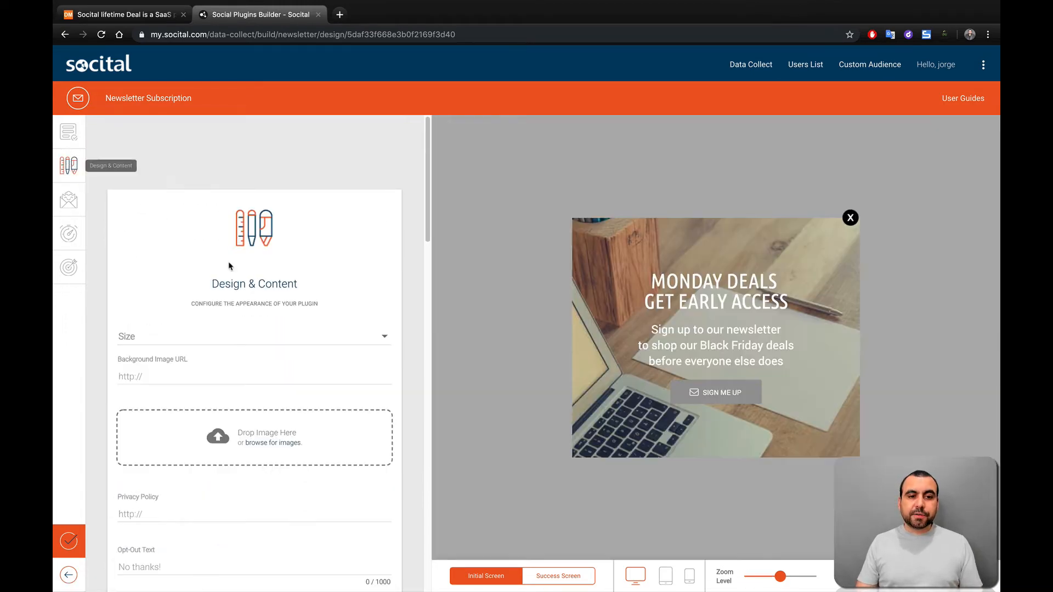
pyautogui.scroll(-2, 222, 312)
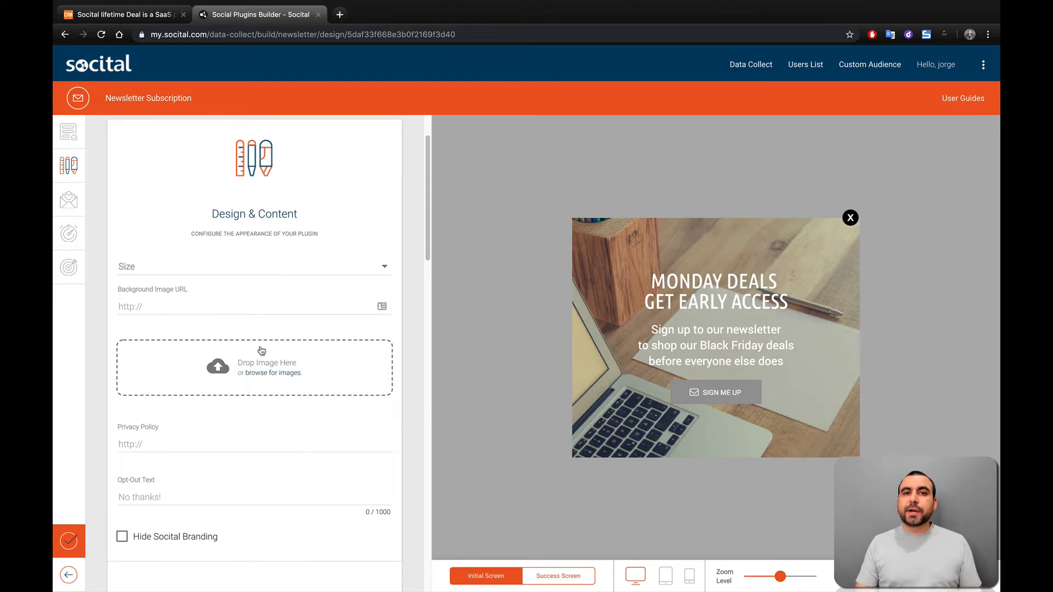
pyautogui.scroll(-10, 261, 351)
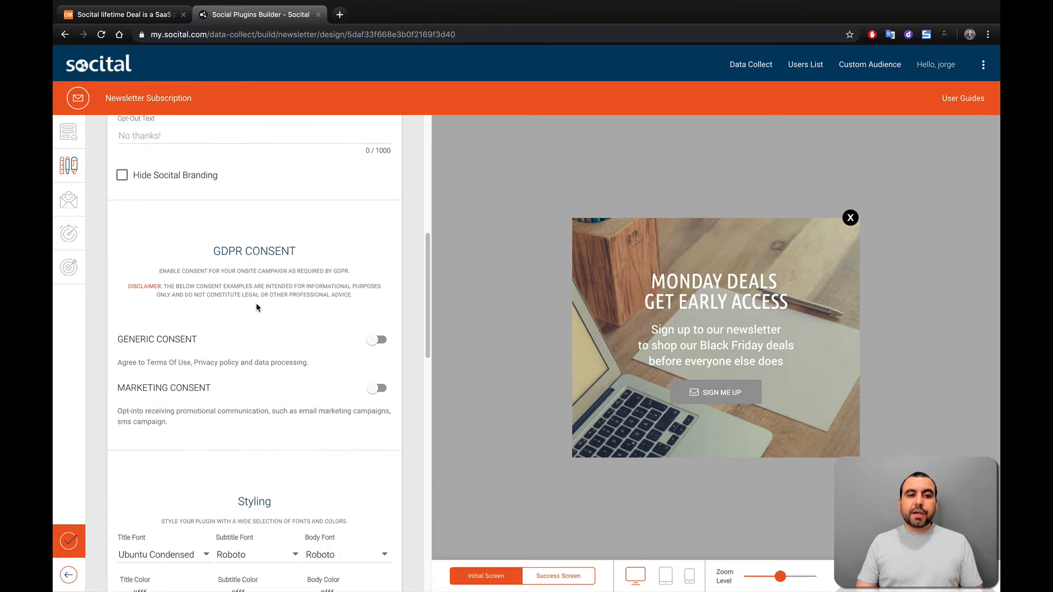
pyautogui.moveTo(214, 251); pyautogui.dragTo(296, 251)
pyautogui.click(307, 274)
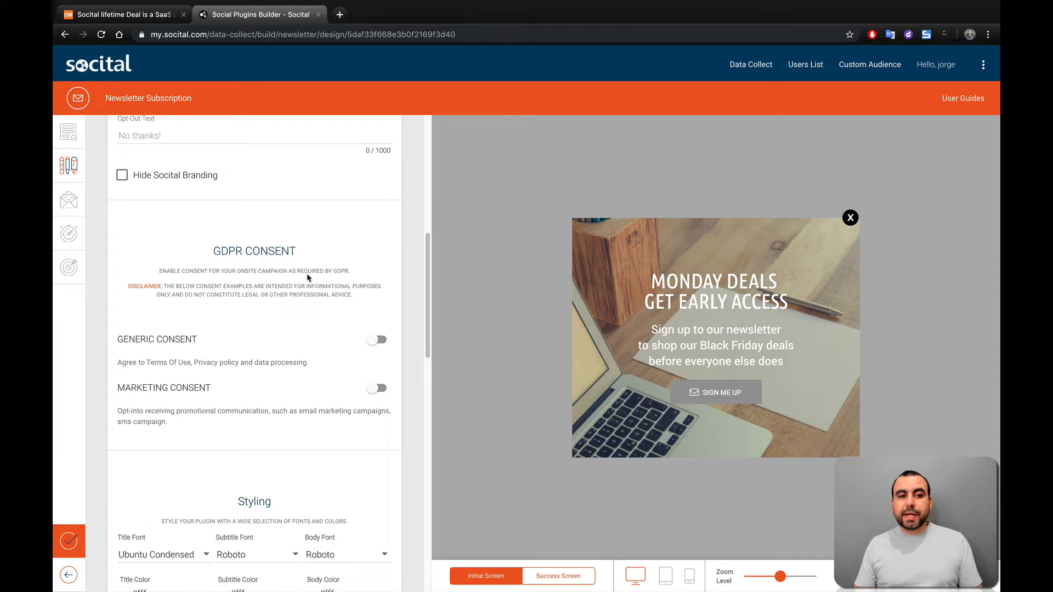
pyautogui.scroll(-2, 307, 273)
pyautogui.scroll(-1, 307, 274)
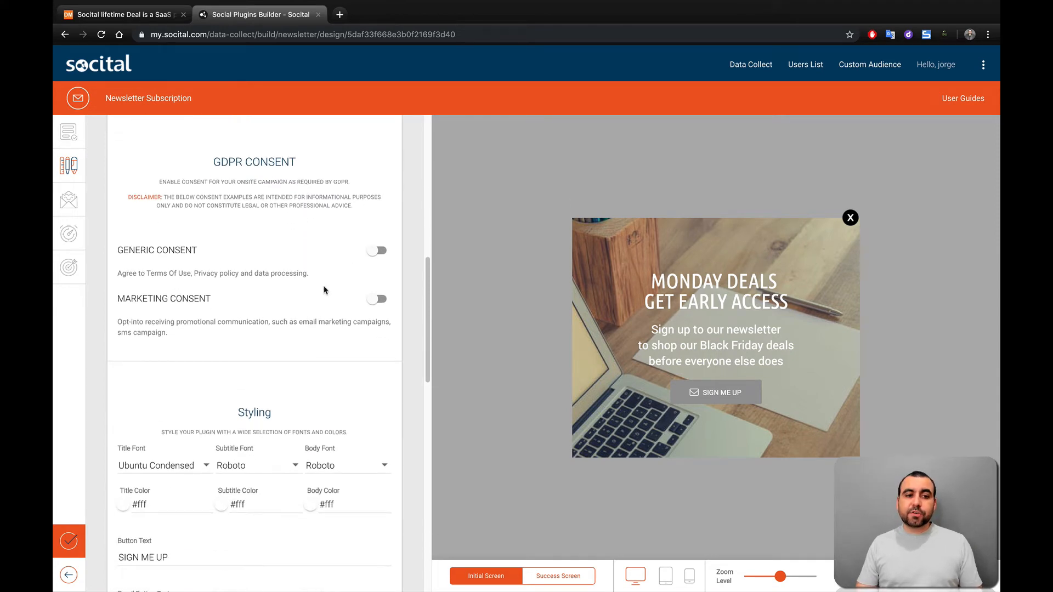
# Review the popup's font, color, button and transparency styling options and the custom CSS editor
pyautogui.scroll(-4, 268, 326)
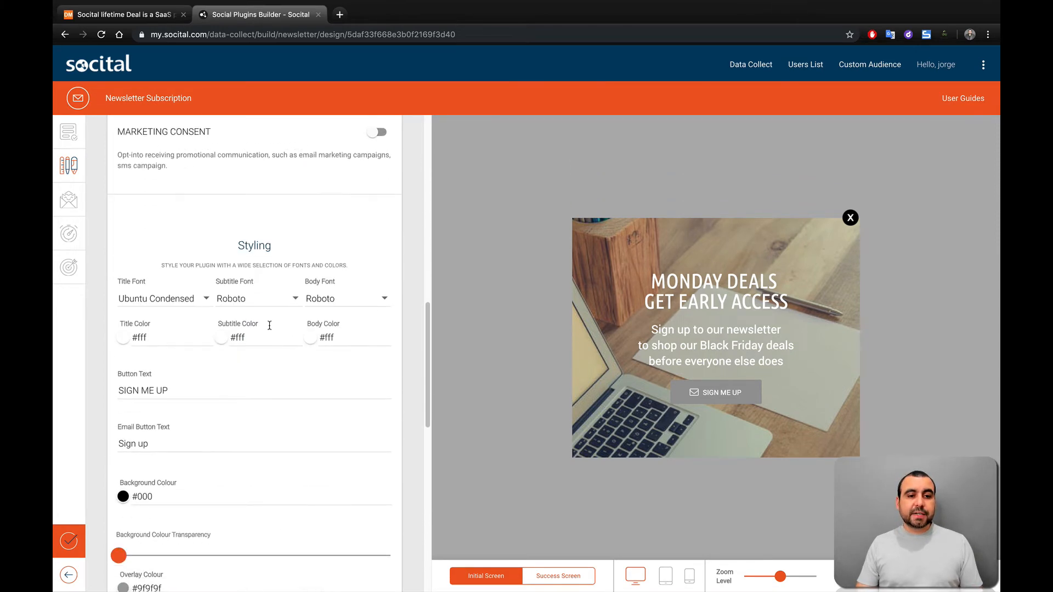
pyautogui.scroll(-3, 252, 340)
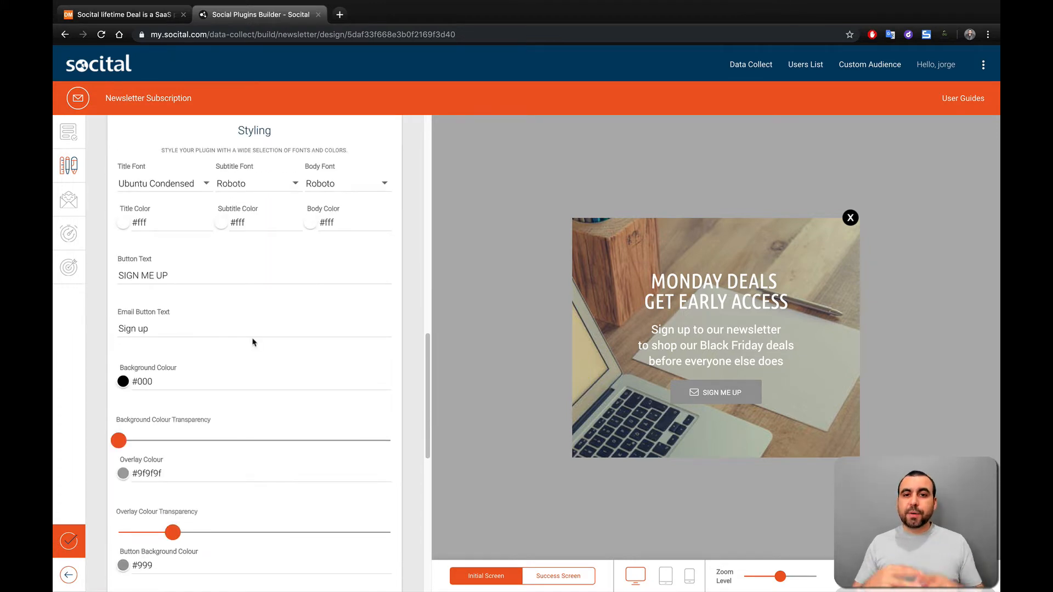
pyautogui.scroll(-10, 253, 342)
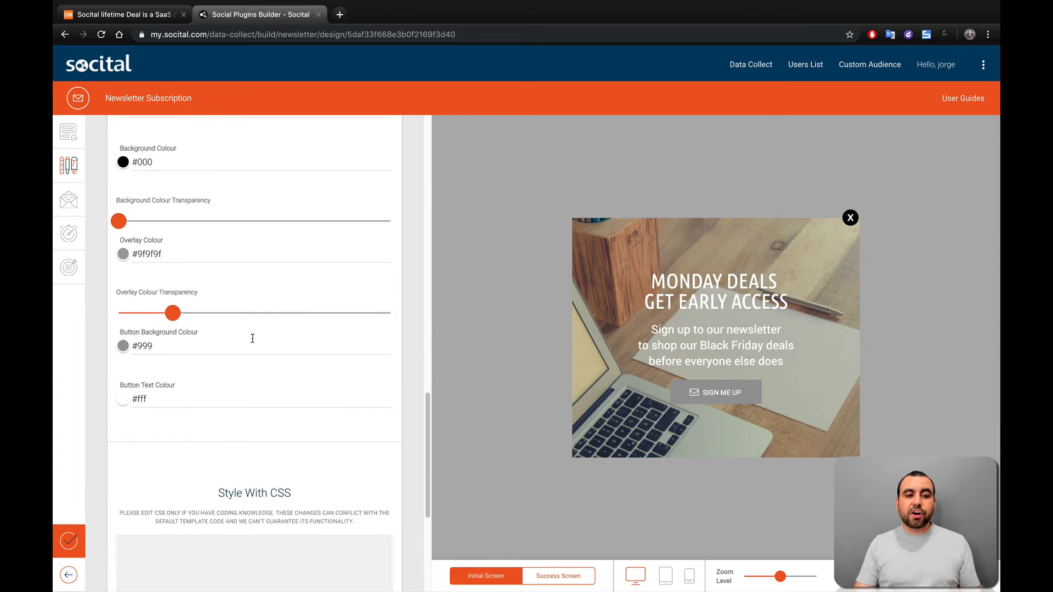
pyautogui.click(251, 324)
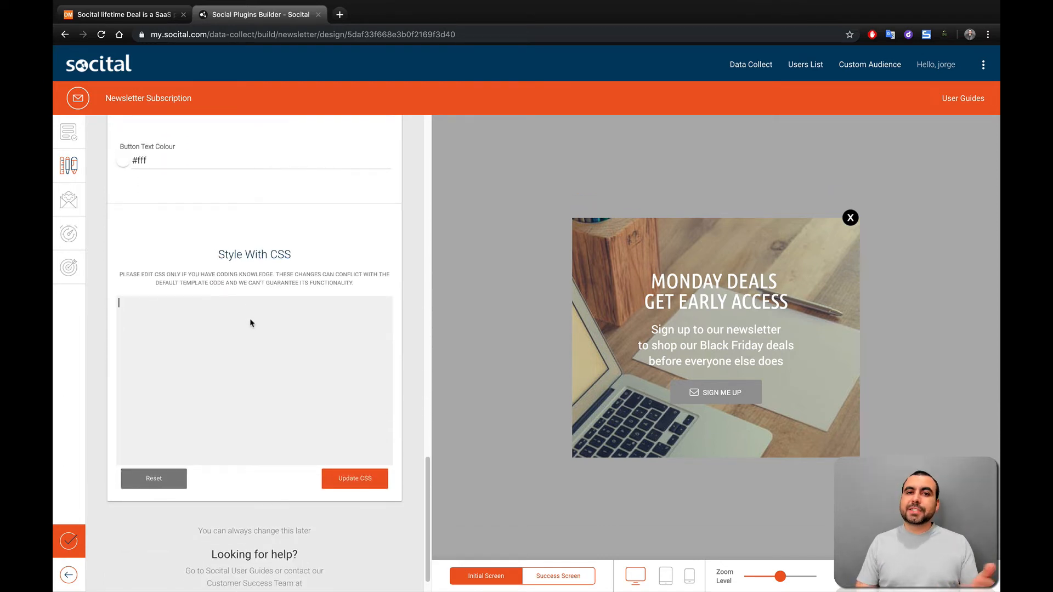
pyautogui.scroll(15, 251, 323)
# Review the Success settings of the popup, including the success message title and message text
pyautogui.click(71, 200)
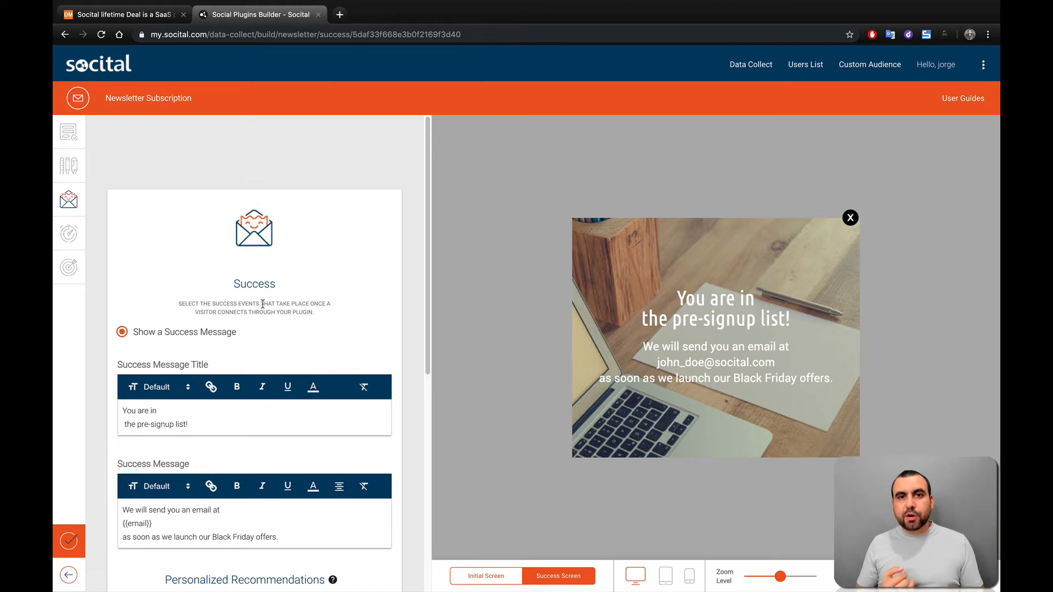
pyautogui.scroll(-2, 262, 304)
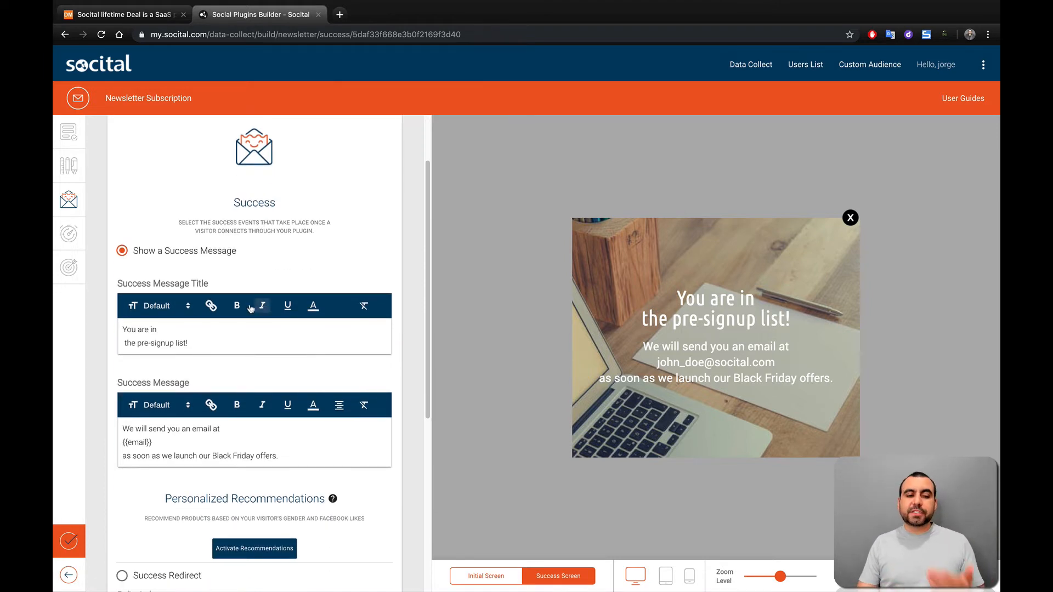
pyautogui.moveTo(132, 330); pyautogui.dragTo(204, 341)
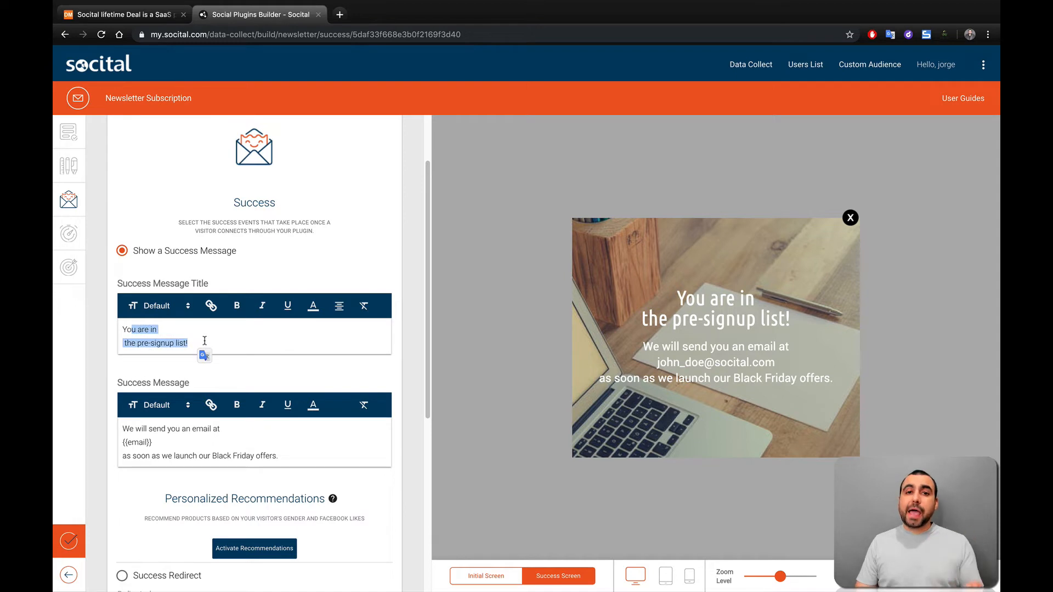
# Look through the Behavior options for when the popup appears, leaving the choice as it is
pyautogui.click(69, 231)
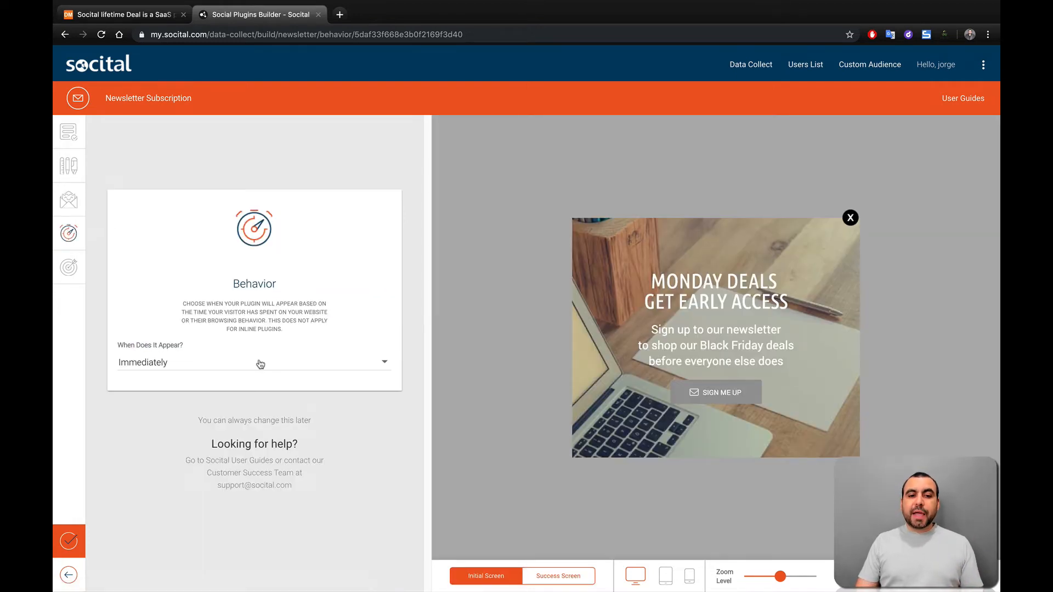
pyautogui.click(258, 363)
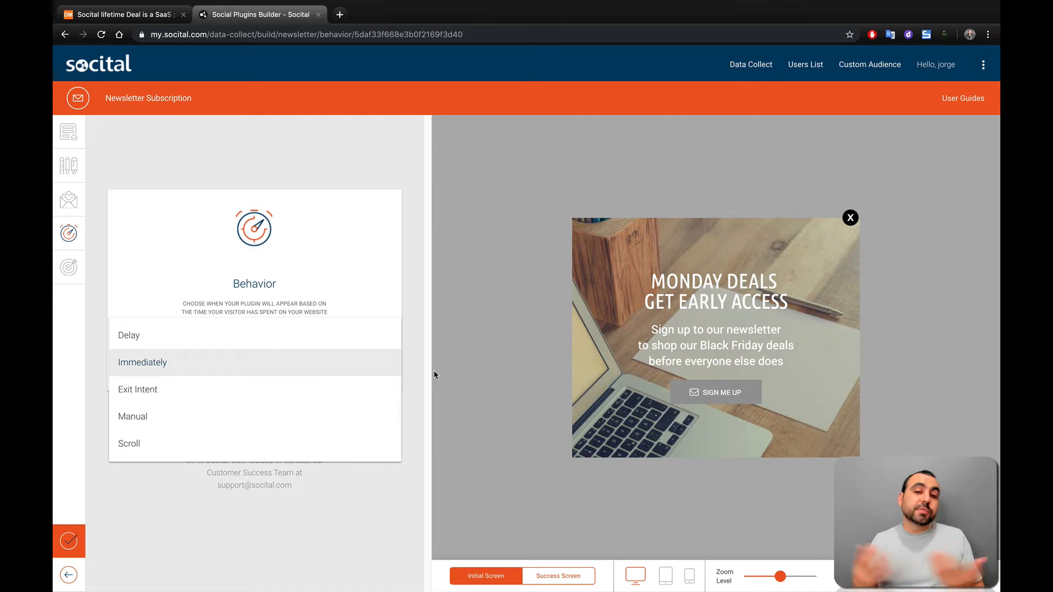
pyautogui.click(77, 266)
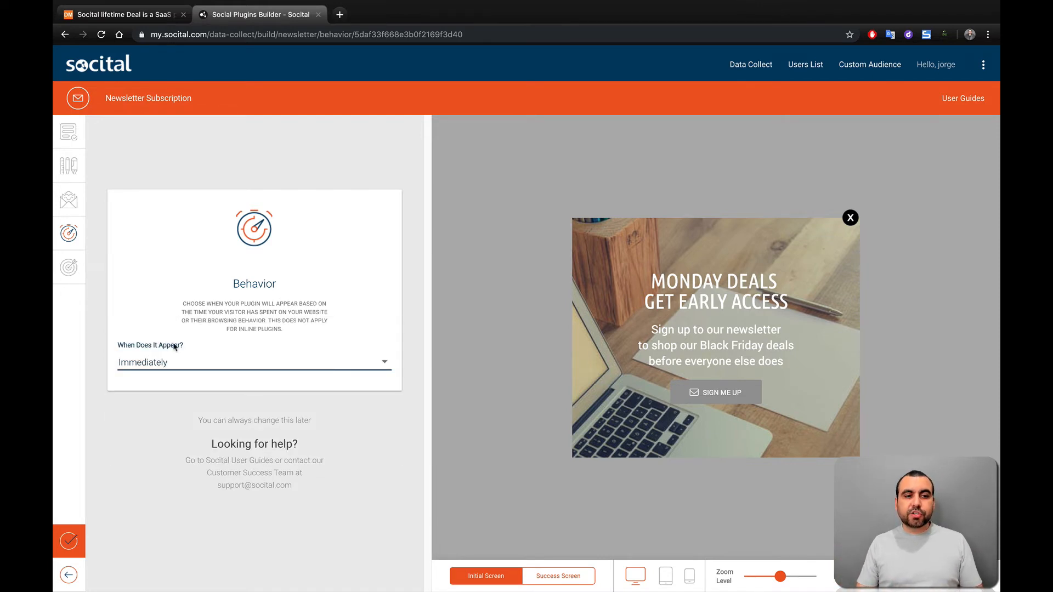
pyautogui.click(193, 366)
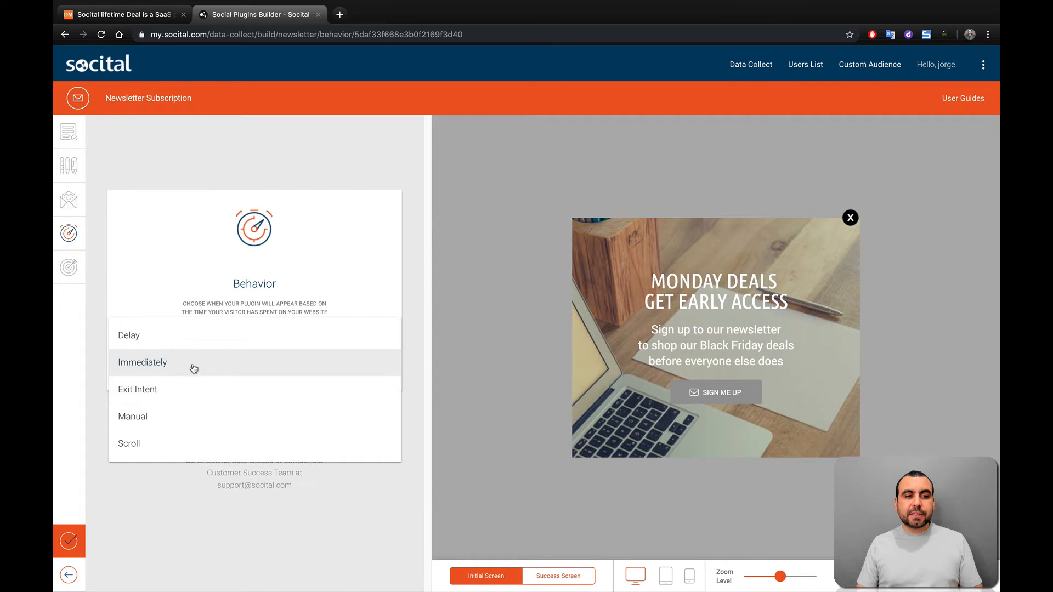
pyautogui.click(68, 268)
# Look through the Targeting show rules available for the popup without adding one
pyautogui.click(69, 271)
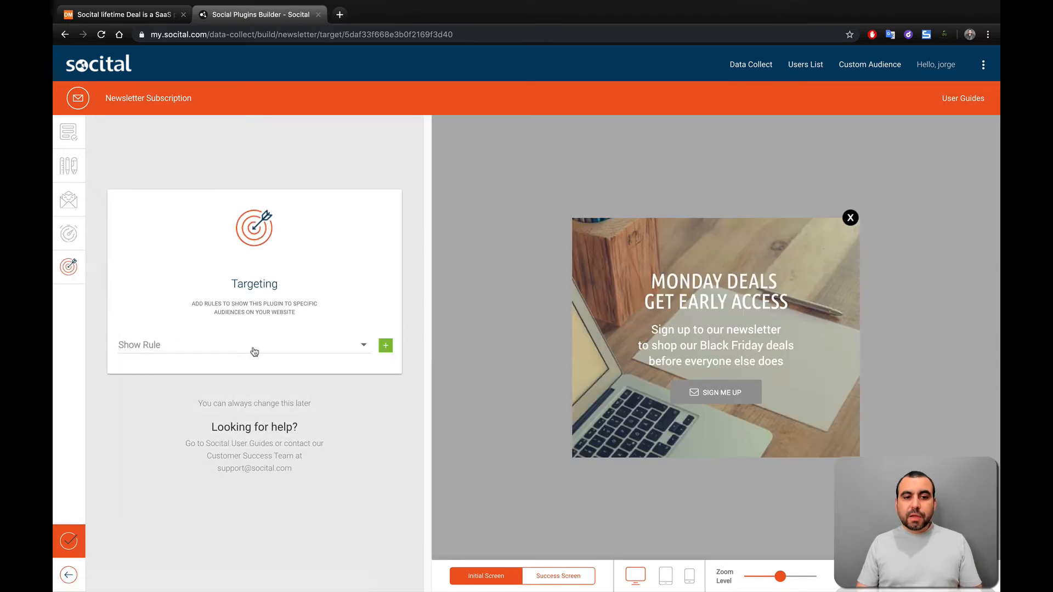
pyautogui.click(257, 347)
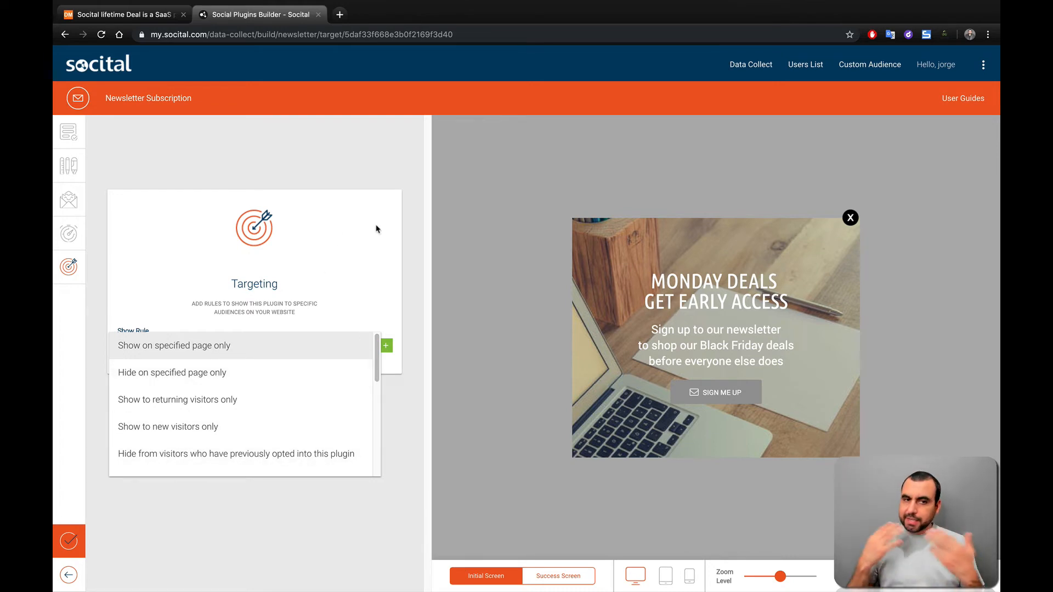
pyautogui.click(410, 404)
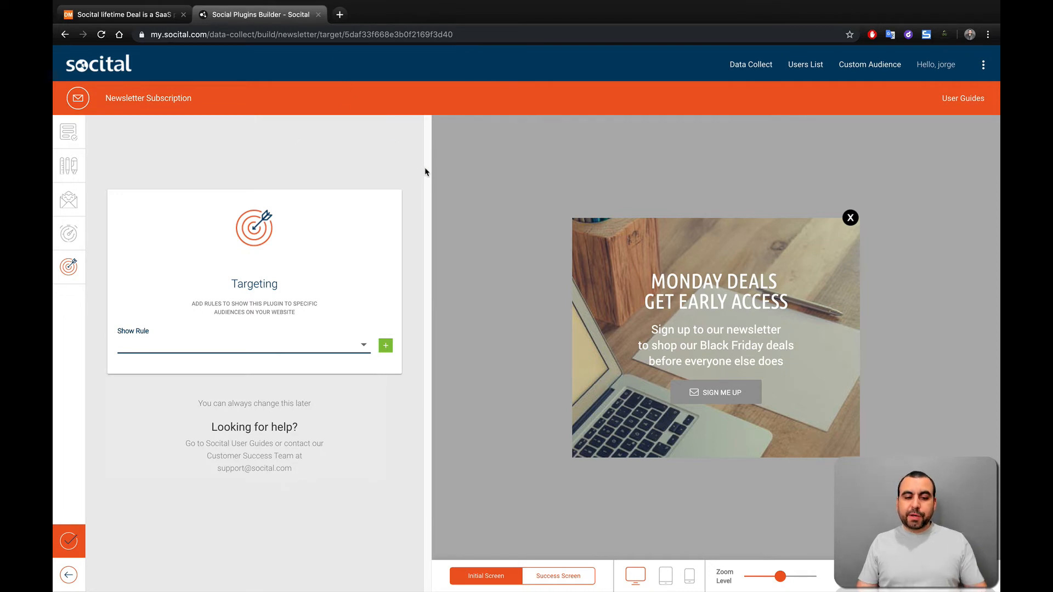
# Visit iznutra.com in an incognito window, browse down the page to see the live sales popup, and dismiss it
pyautogui.press('super+shift+n')
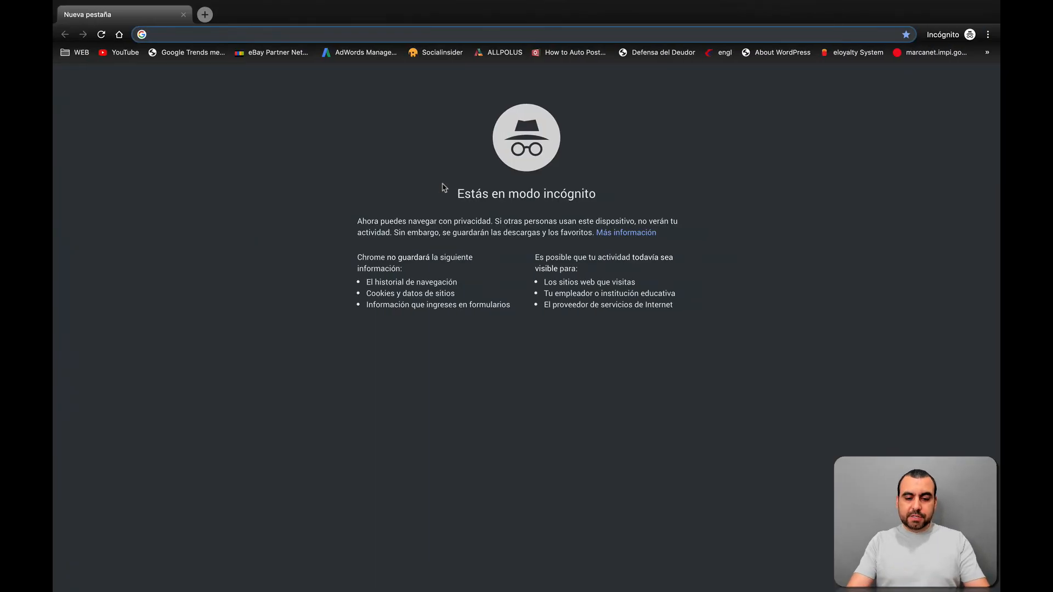
pyautogui.write('iznutra.com')
pyautogui.press('Return')
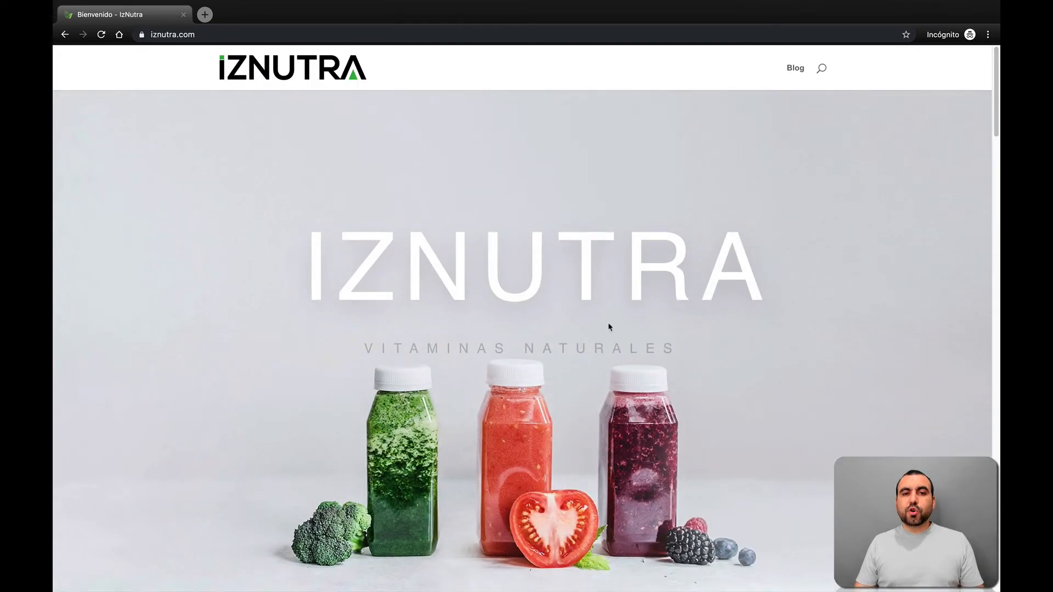
pyautogui.scroll(-20, 609, 326)
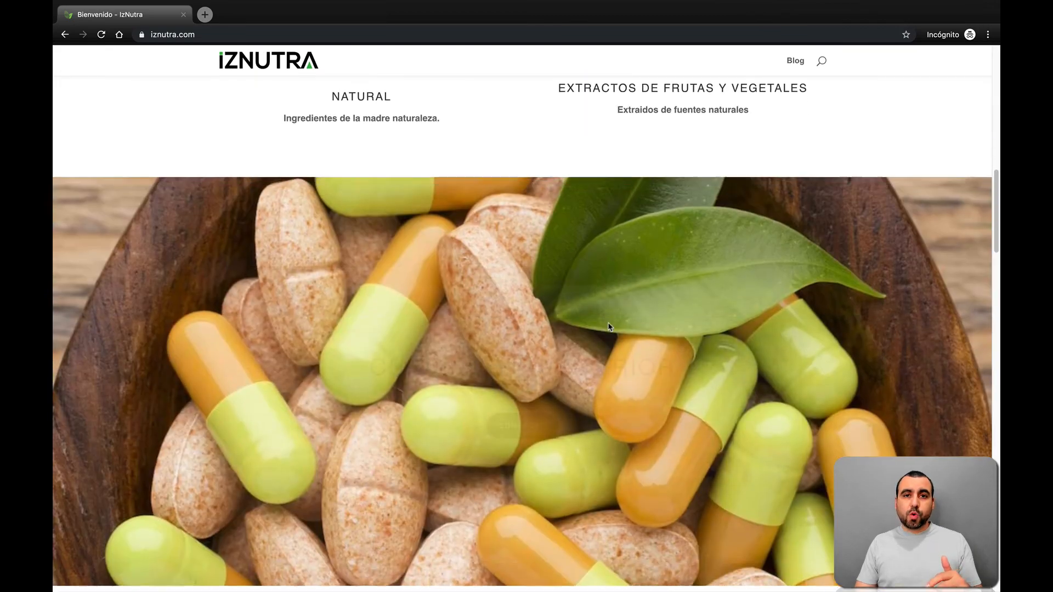
pyautogui.scroll(-10, 609, 327)
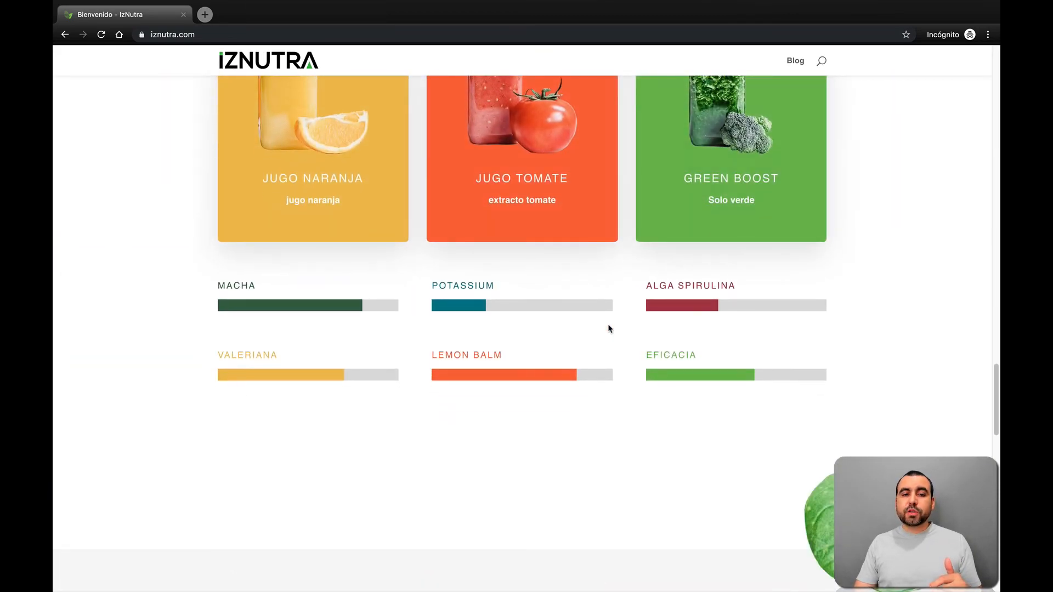
pyautogui.scroll(-2, 608, 328)
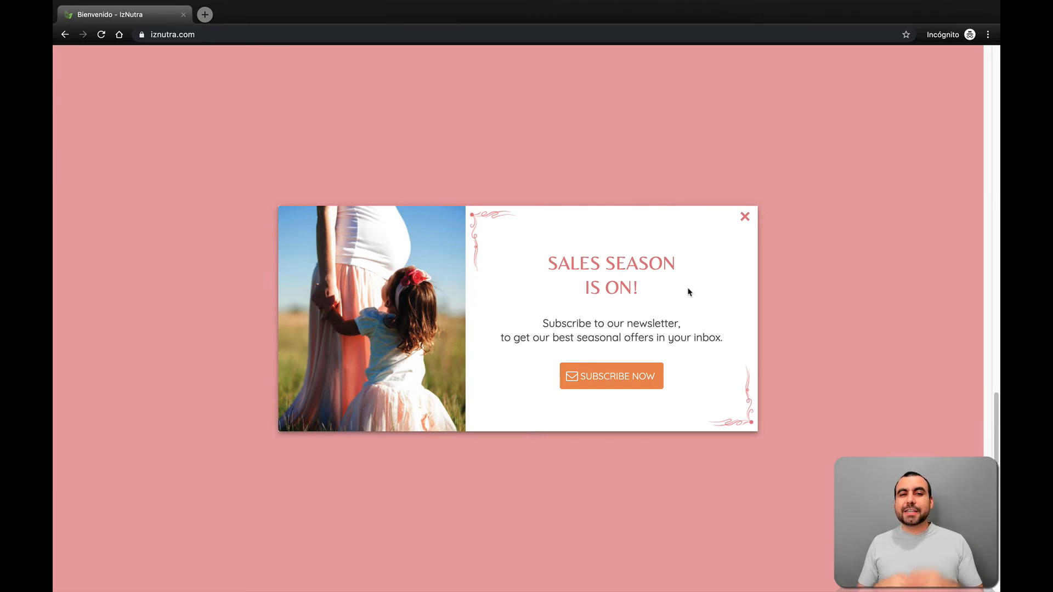
pyautogui.click(745, 218)
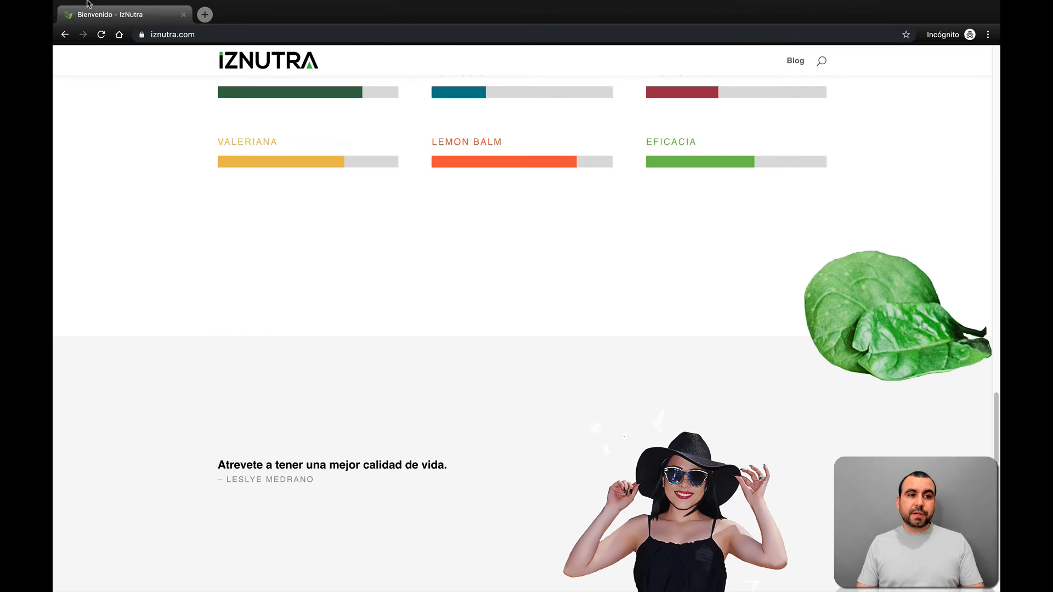
pyautogui.moveTo(85, 5)
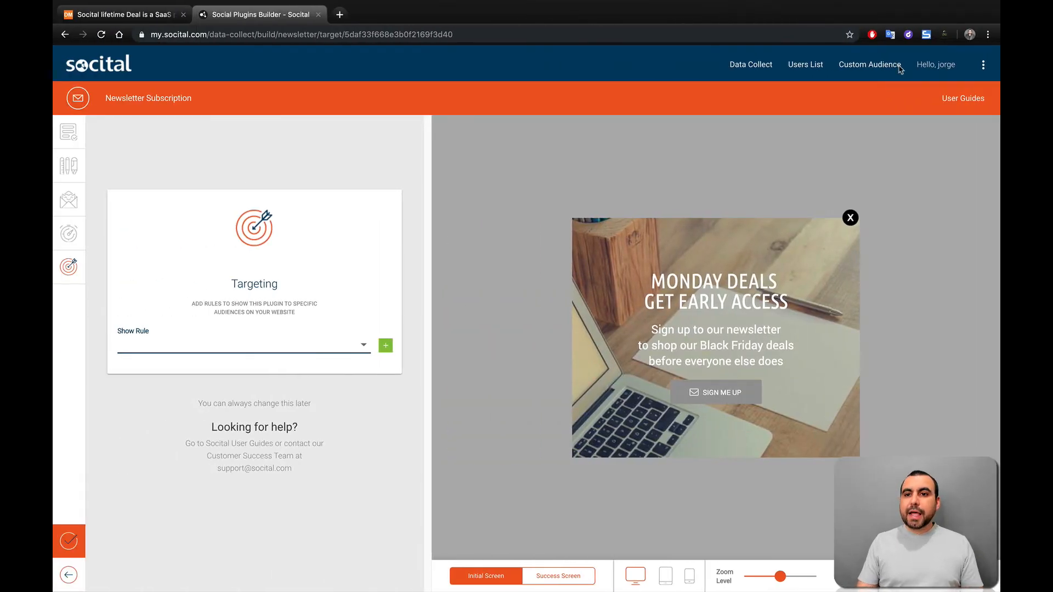
# Review the captured contacts in the Users List and the export destinations offered, without exporting
pyautogui.click(805, 67)
pyautogui.click(619, 109)
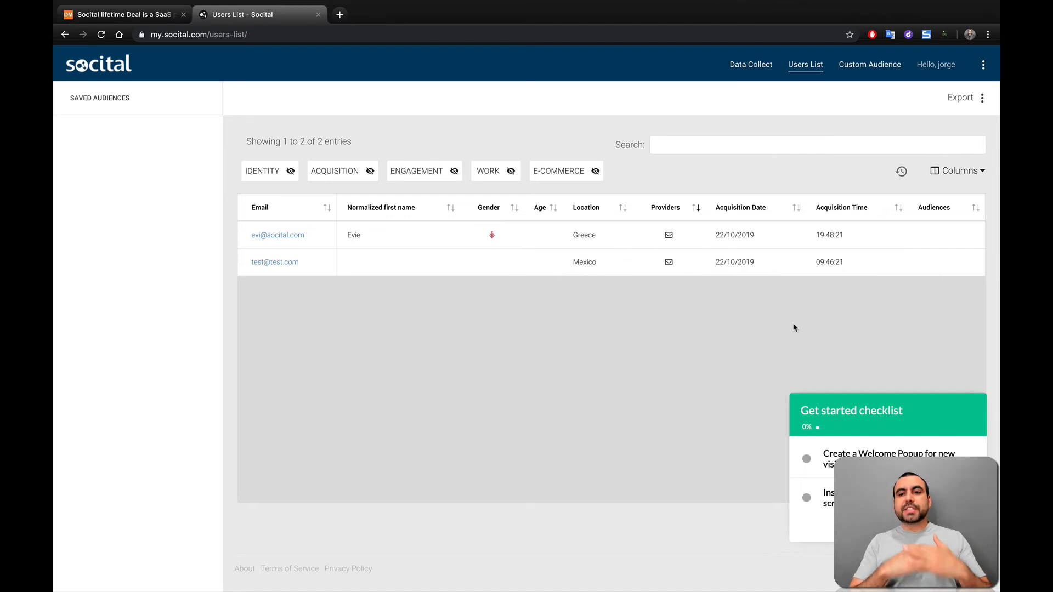
pyautogui.click(982, 98)
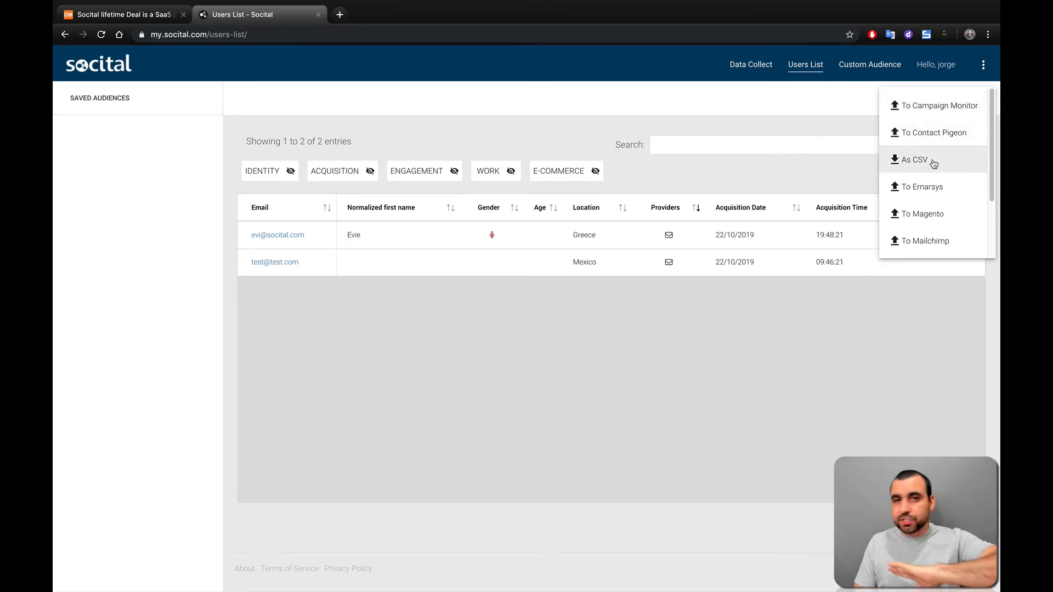
pyautogui.scroll(-3, 933, 163)
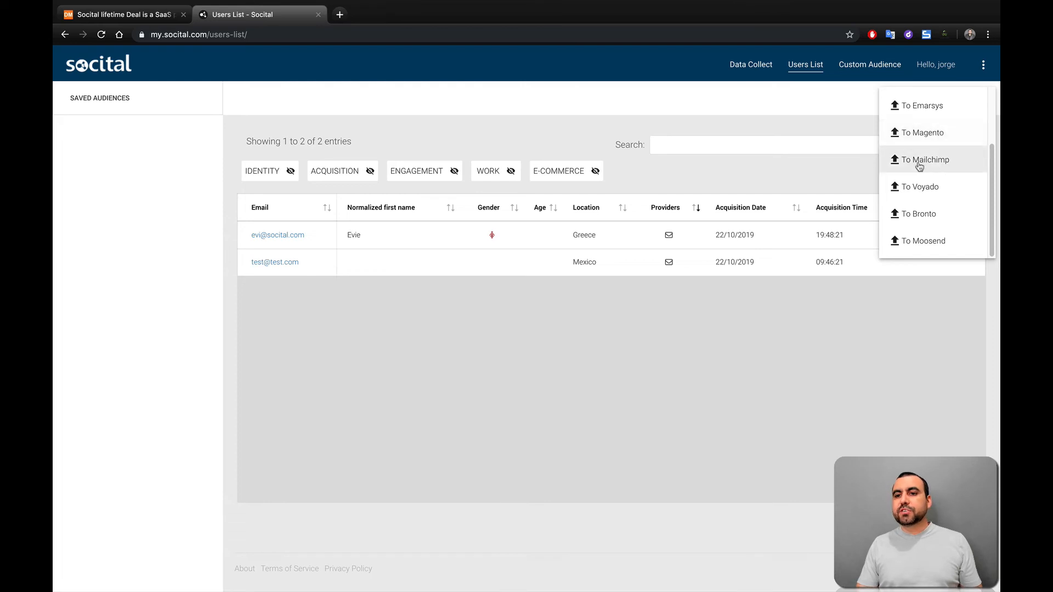
pyautogui.click(776, 479)
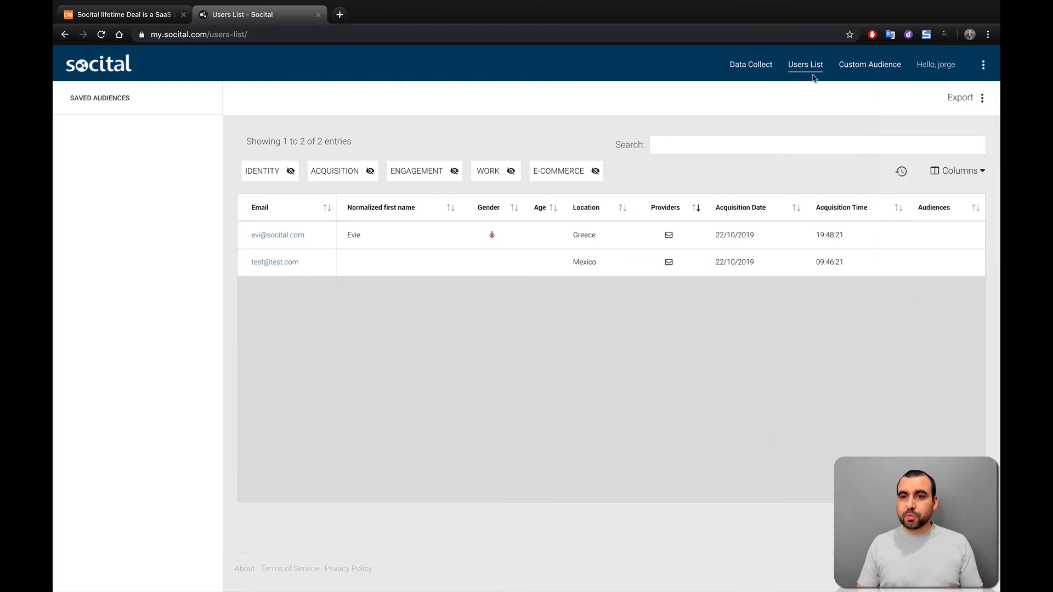
# Examine the Custom Audience dashboard charts and expand the audience filters to show the additional categories
pyautogui.click(877, 72)
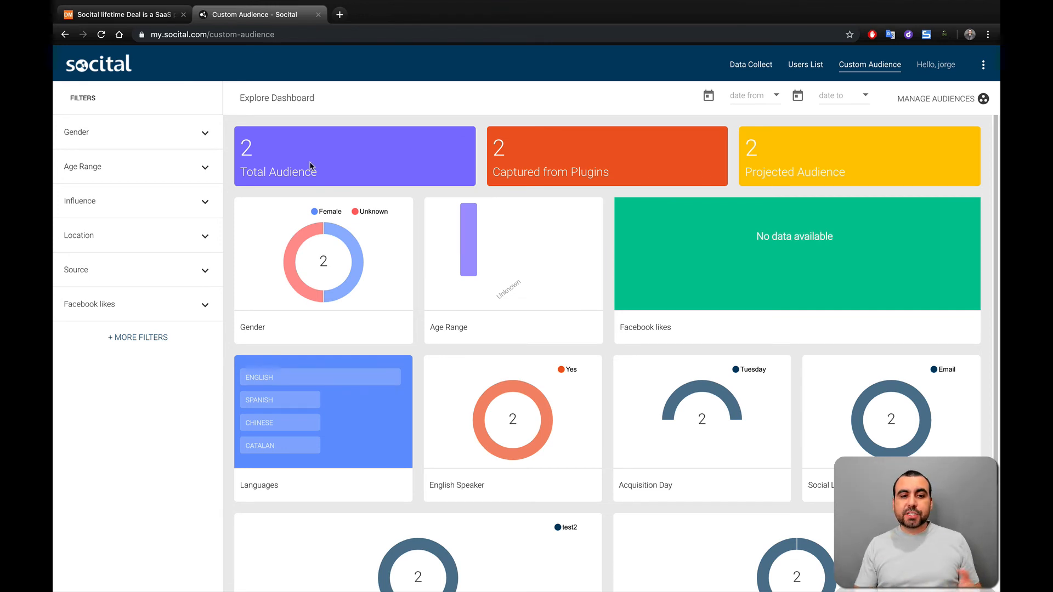
pyautogui.moveTo(468, 263)
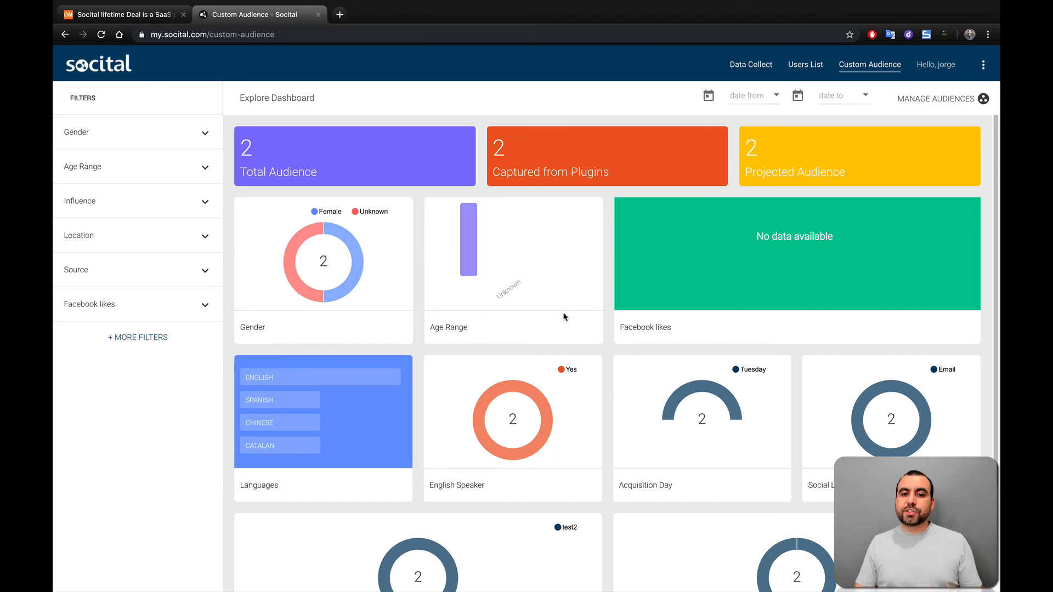
pyautogui.scroll(-2, 679, 325)
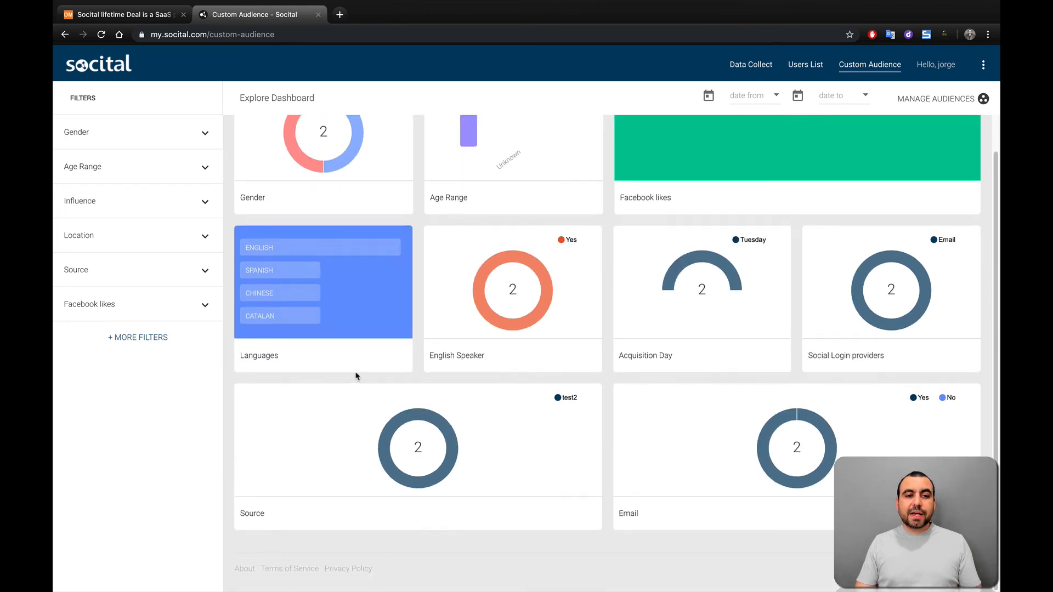
pyautogui.moveTo(314, 279)
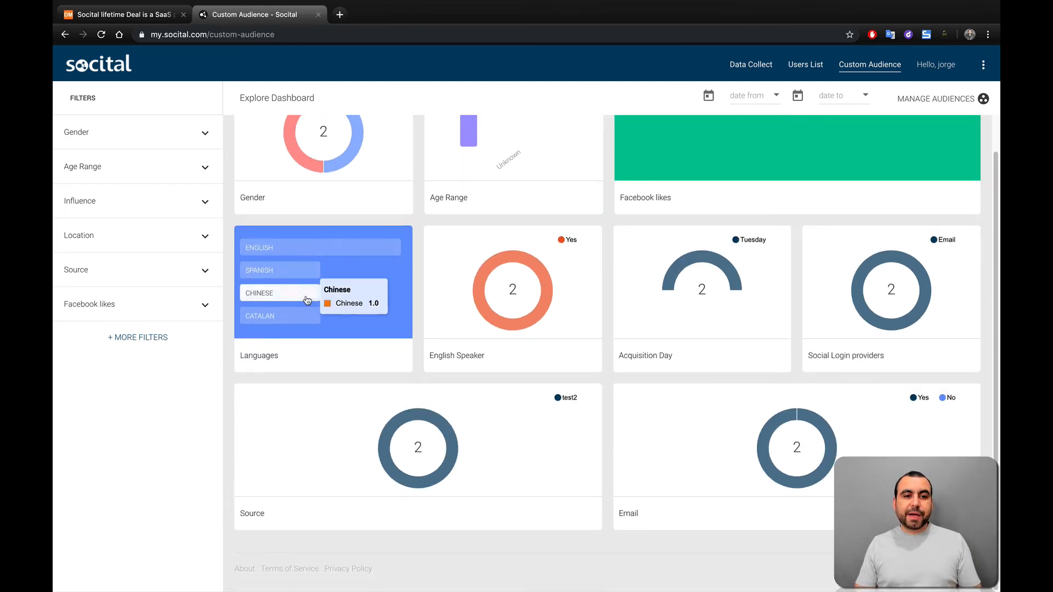
pyautogui.moveTo(273, 324)
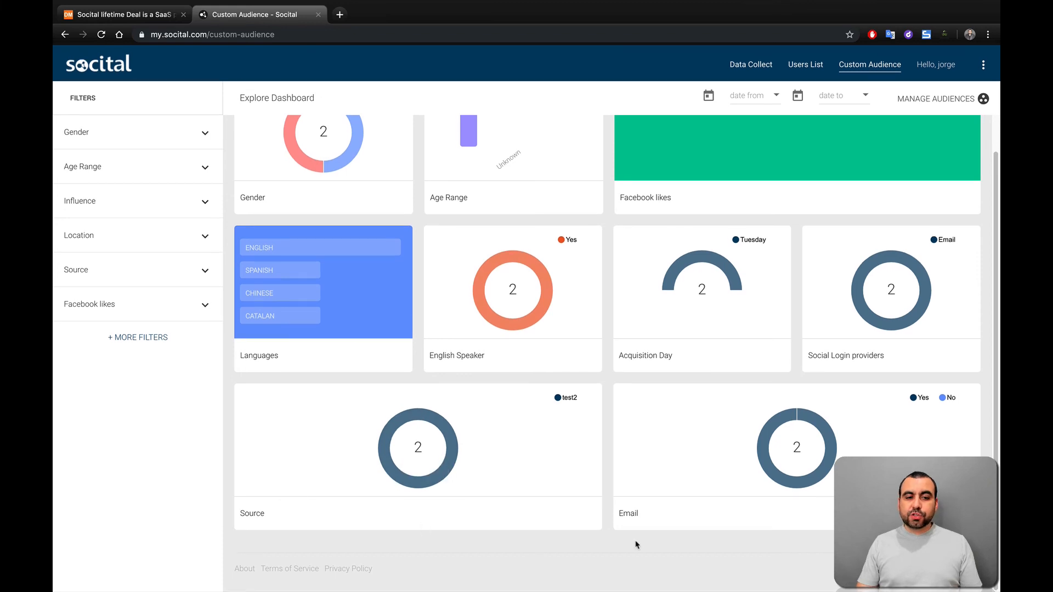
pyautogui.scroll(3, 557, 463)
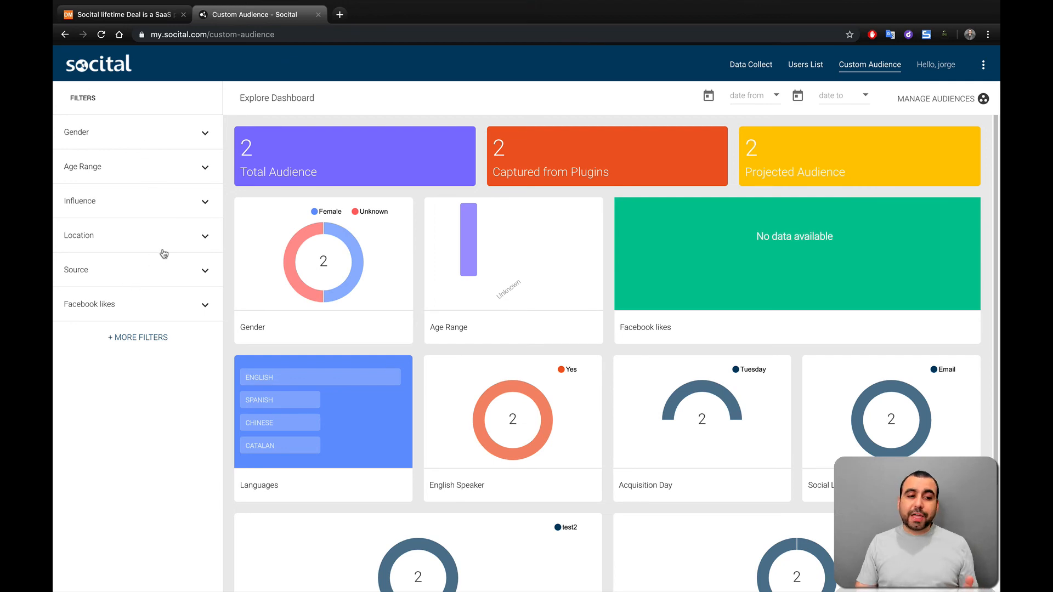
pyautogui.click(151, 338)
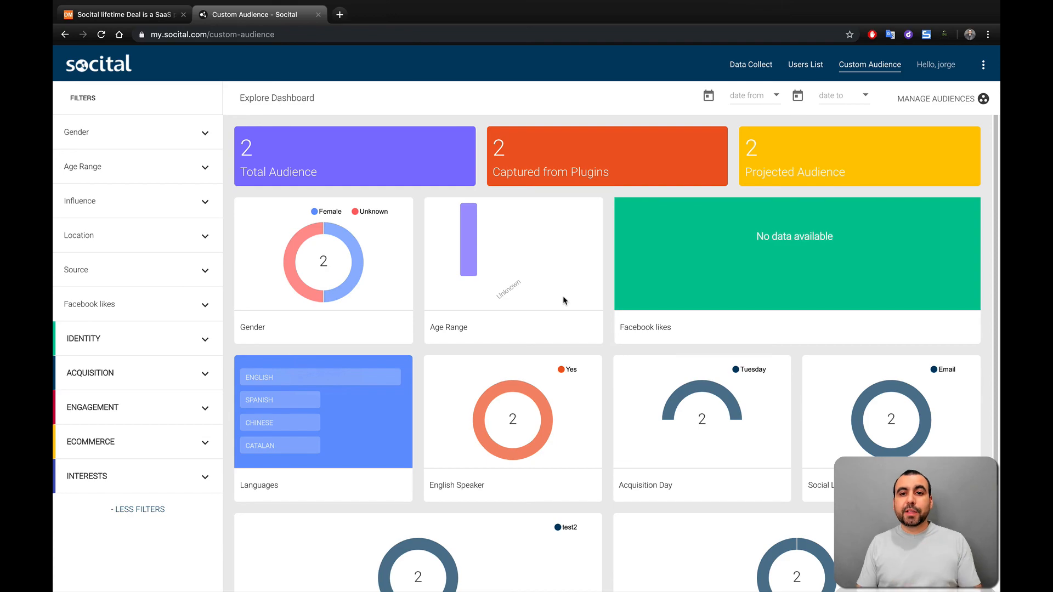
# Return to the DealMirror page for the Socital lifetime deal and review its pricing plans
pyautogui.click(159, 12)
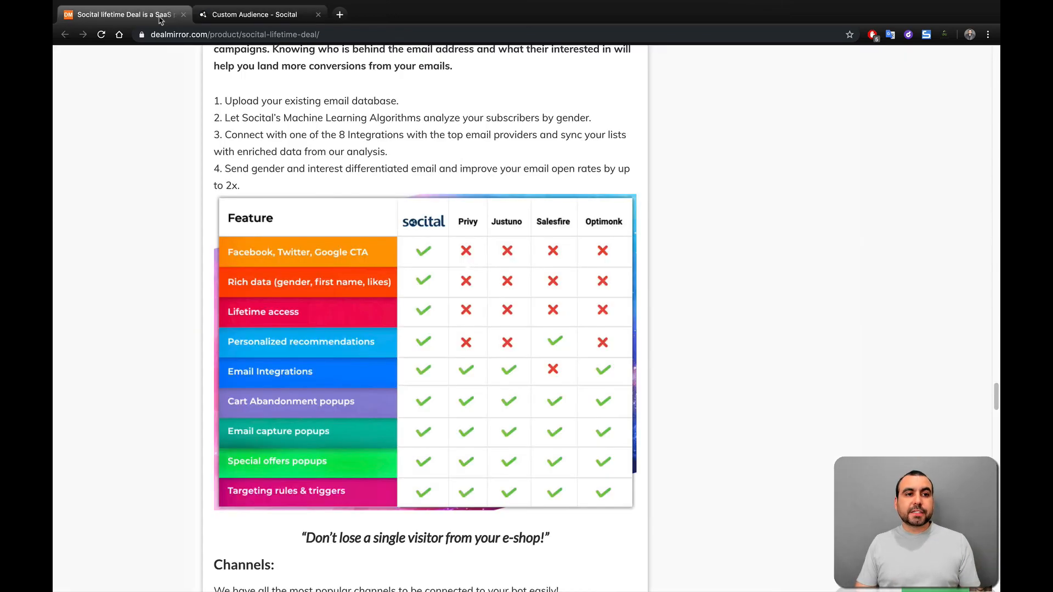
pyautogui.scroll(-20, 450, 230)
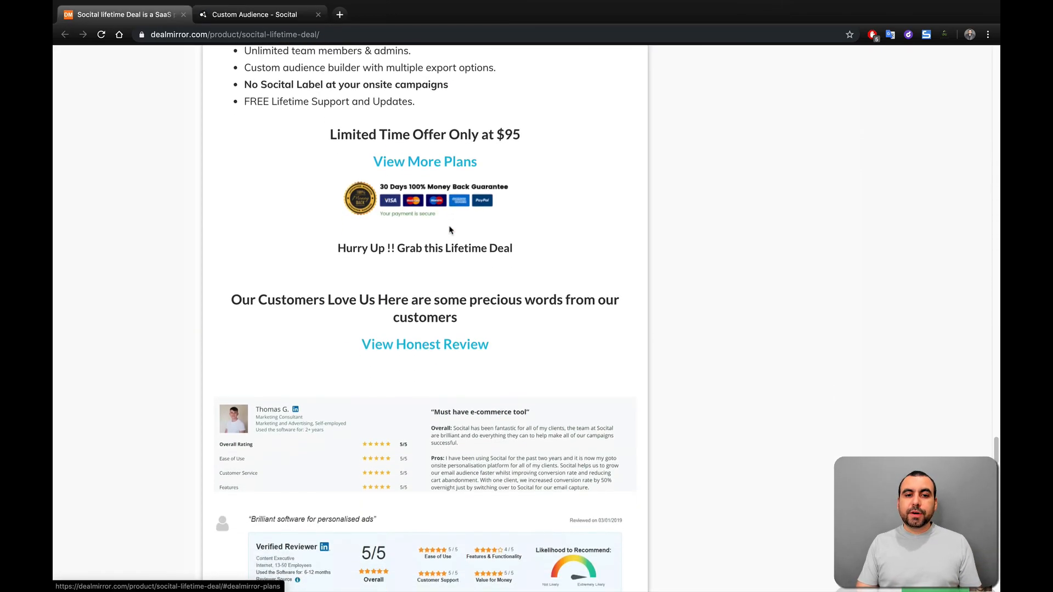
pyautogui.scroll(-5, 450, 230)
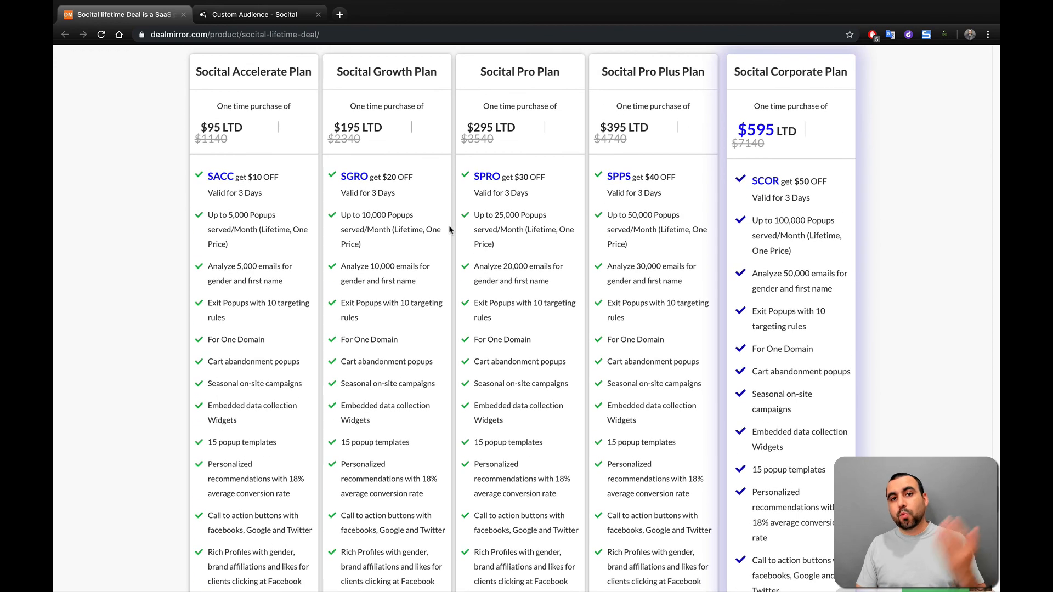